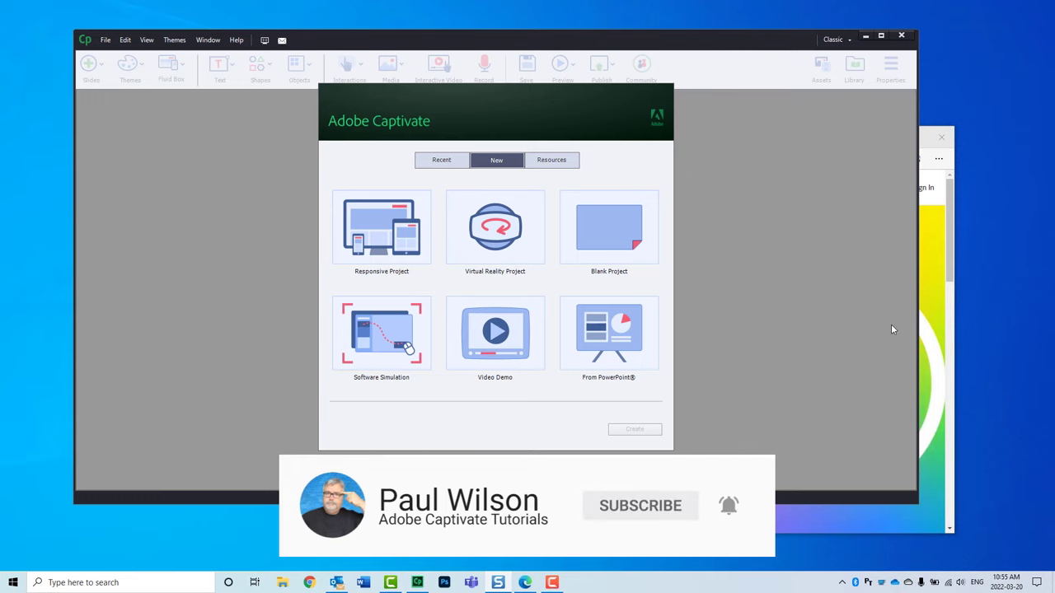
Bring the Adobe website window up for a look, return to Captivate and create a new Software Simulation project
click(950, 239)
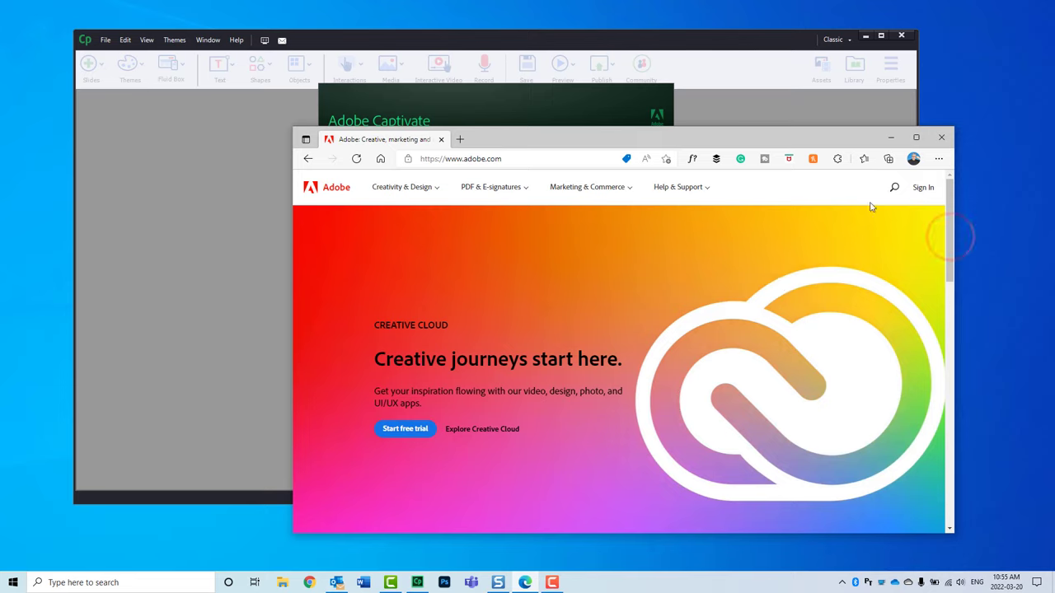
click(776, 100)
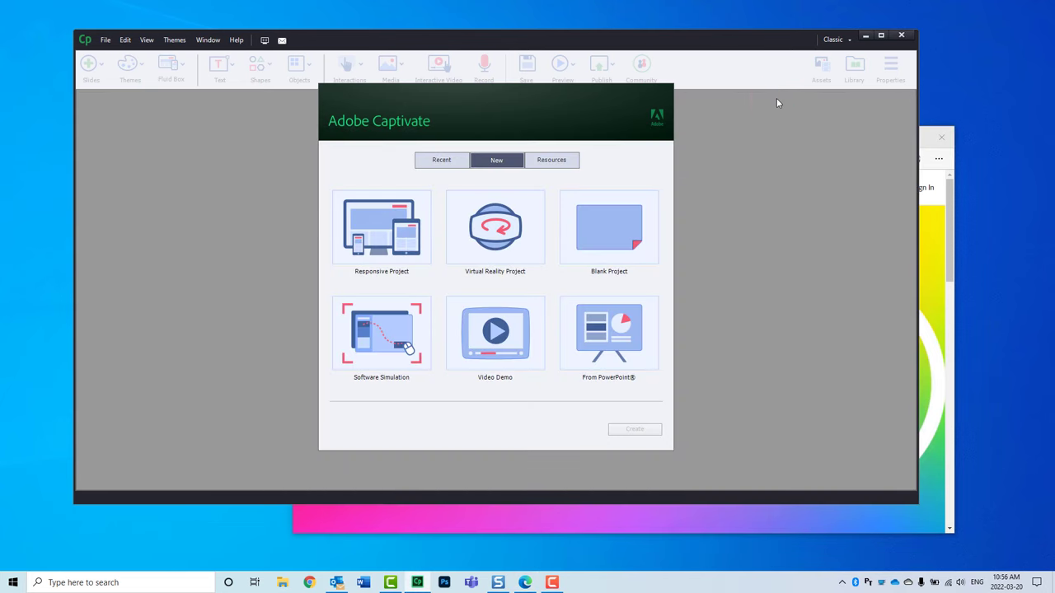
click(381, 334)
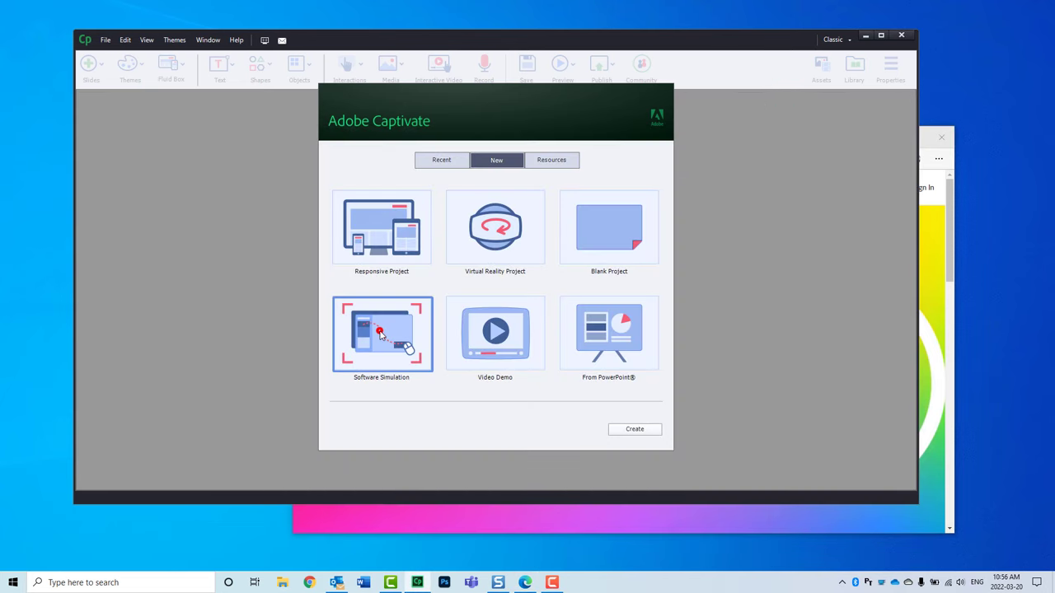
click(635, 431)
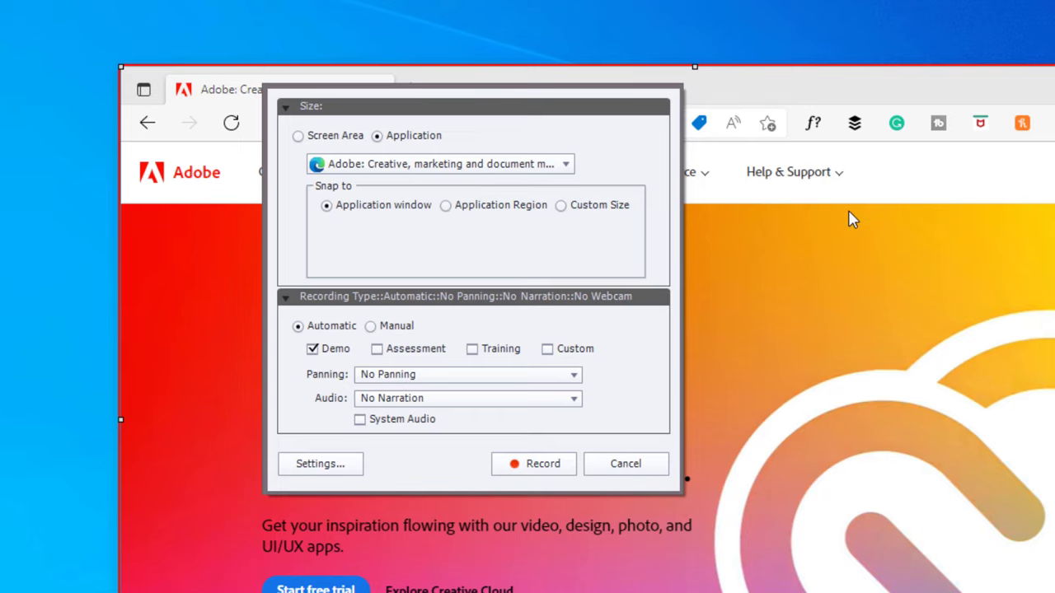
Snap the recording area to the web page content as an Application Region and start recording the automatic demo
click(445, 206)
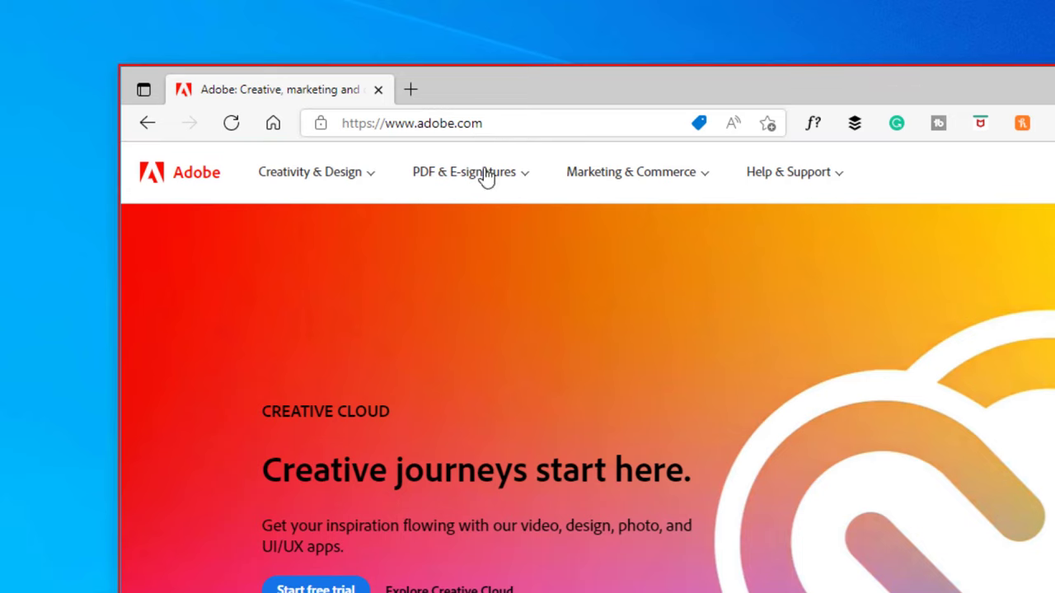
click(780, 292)
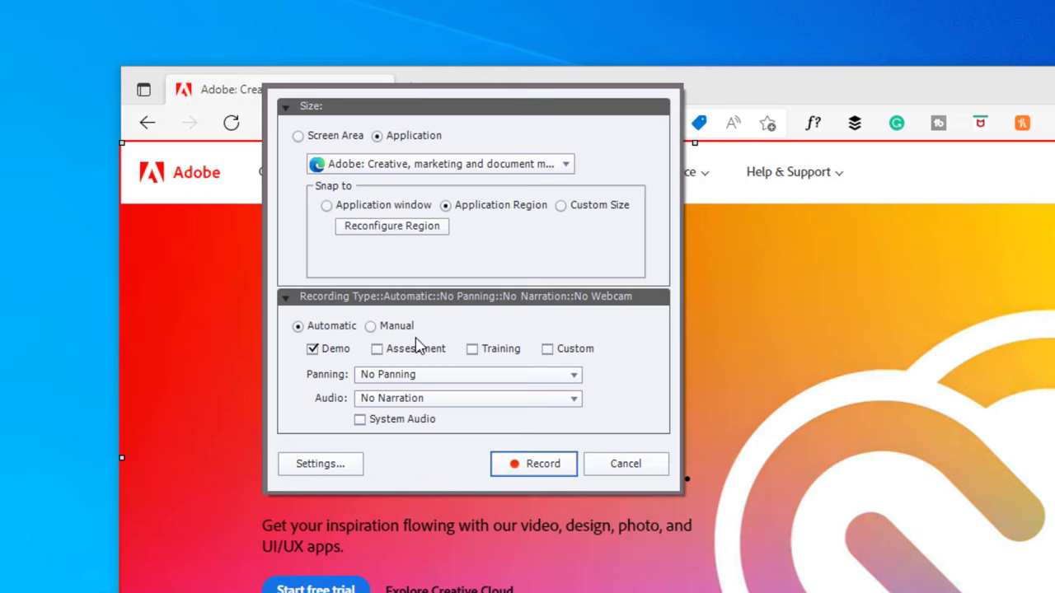
click(520, 467)
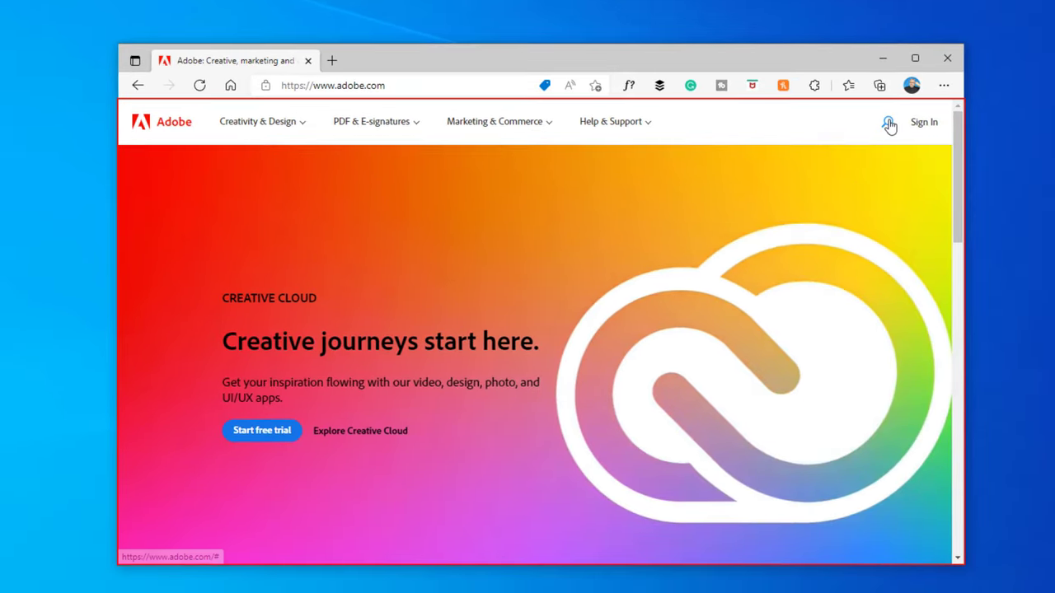
Record searching the Adobe website for "captivate" and opening the Adobe Captivate Learn More page, and end the recording
click(889, 122)
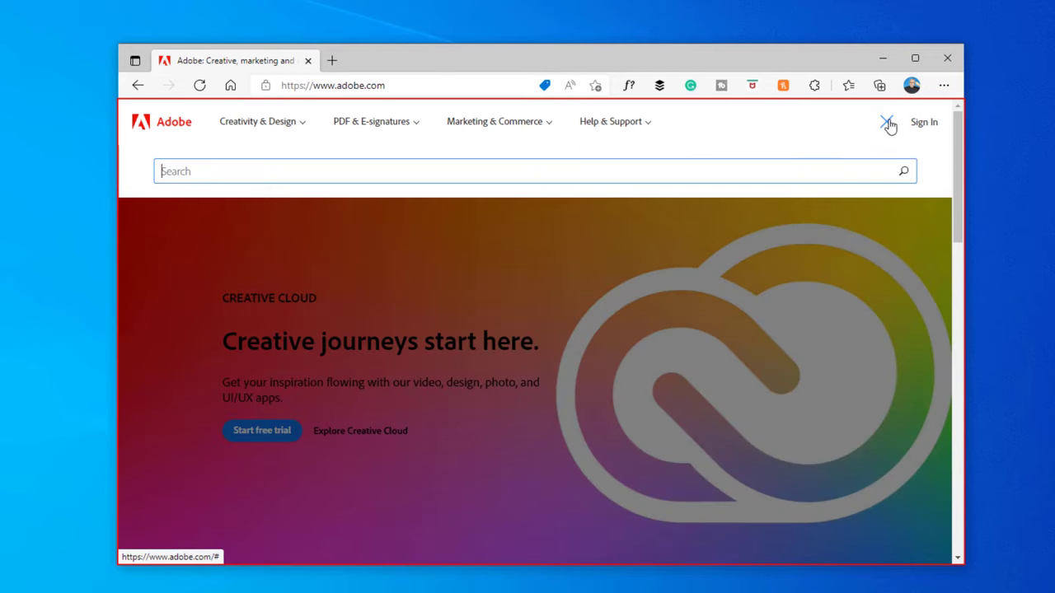
text(captivate)
key(Return)
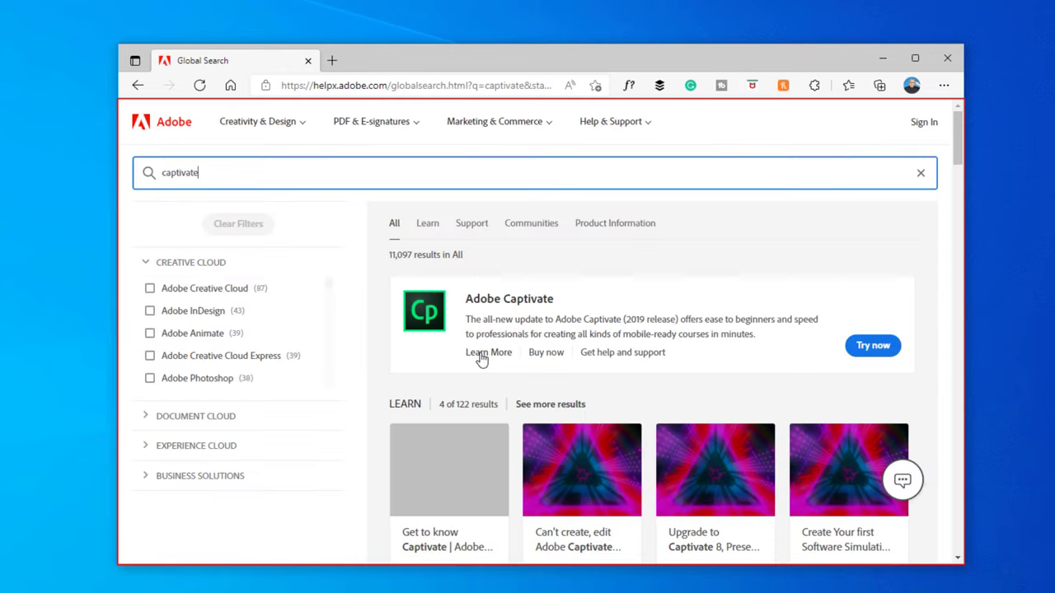
click(483, 352)
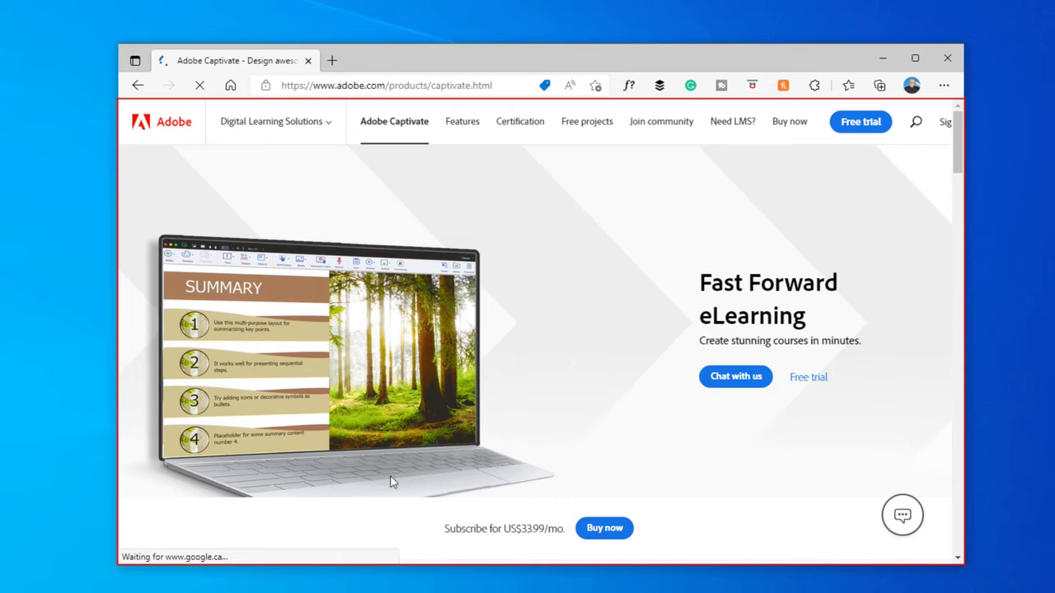
mouse_move(282, 592)
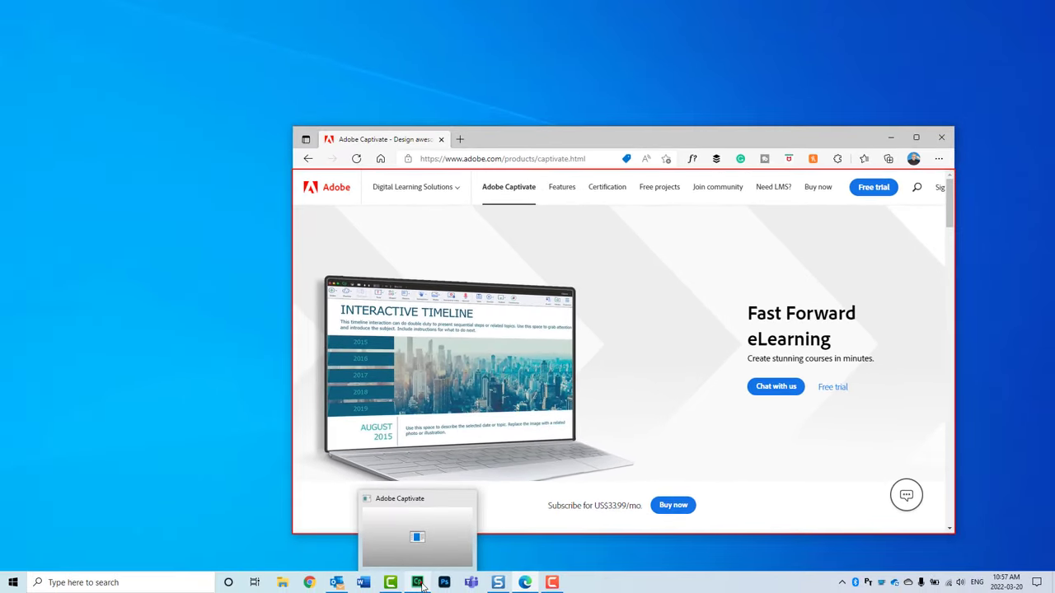
click(418, 583)
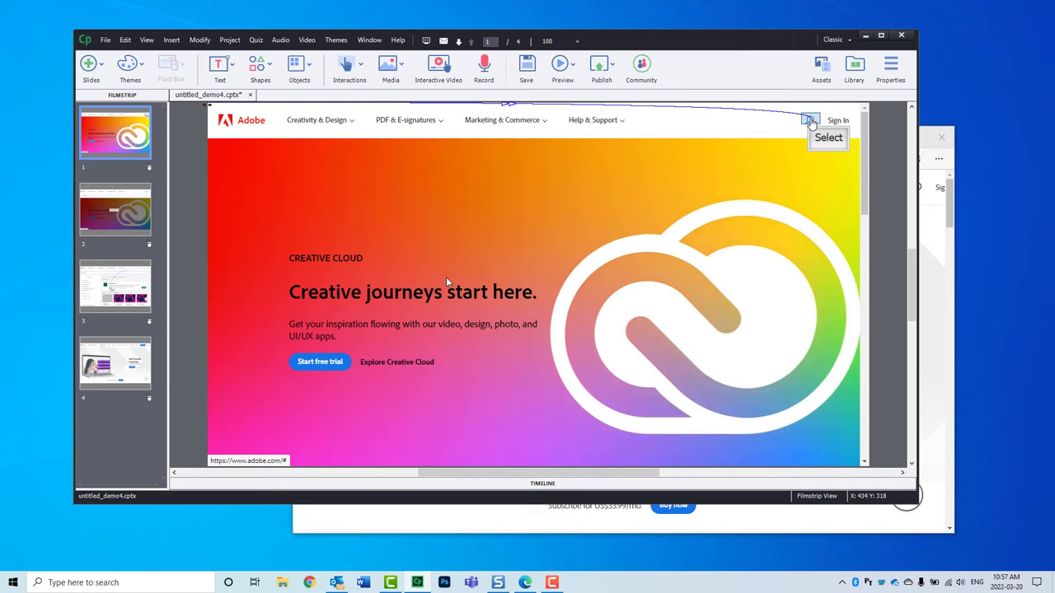
Enlarge the "Select" text caption on slide 1 to about 347 x 202 pixels
click(826, 140)
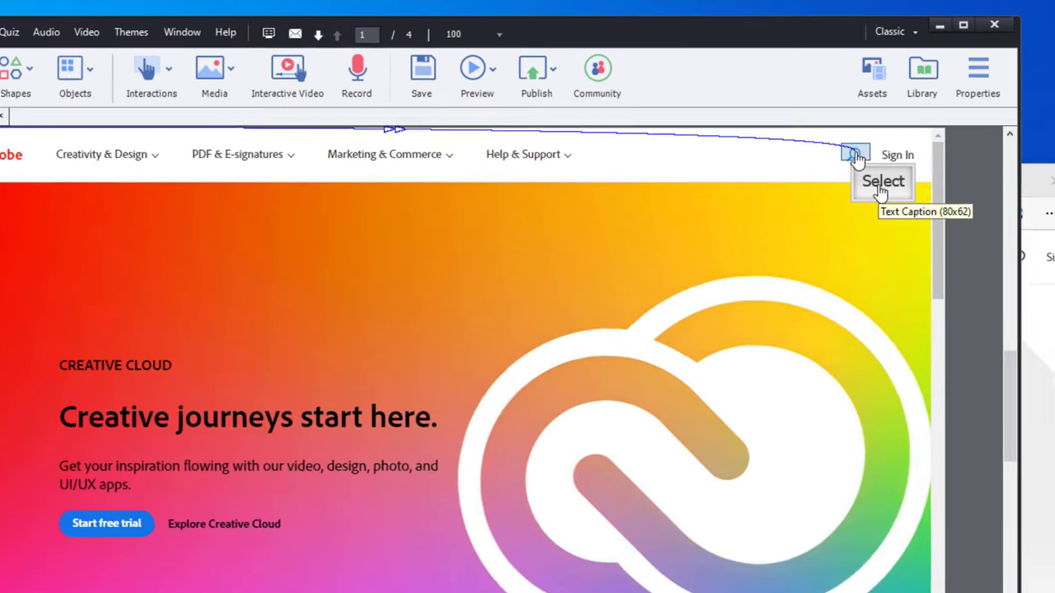
click(827, 140)
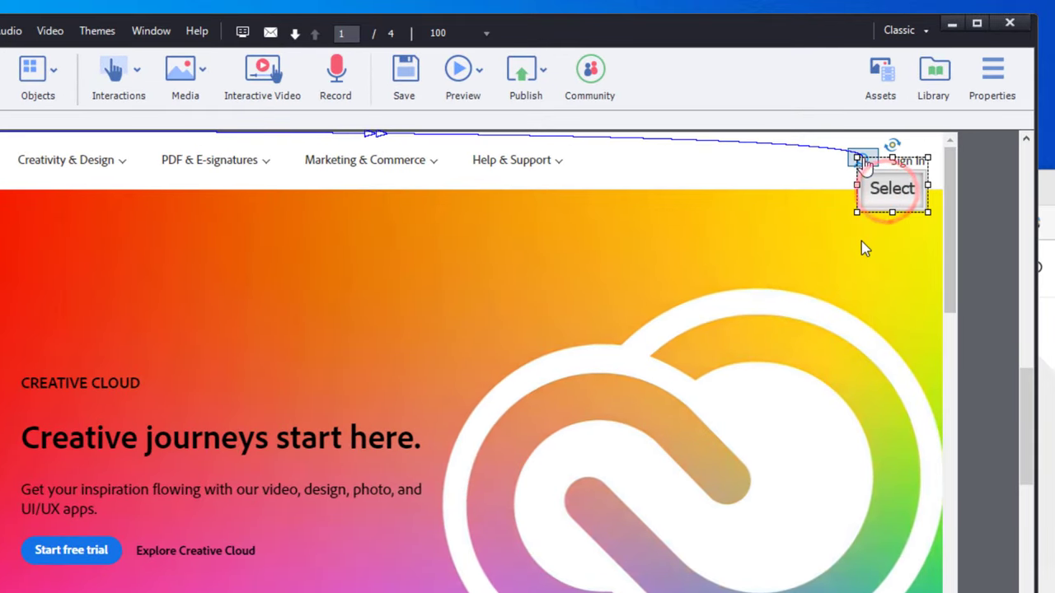
drag(858, 212, 620, 336)
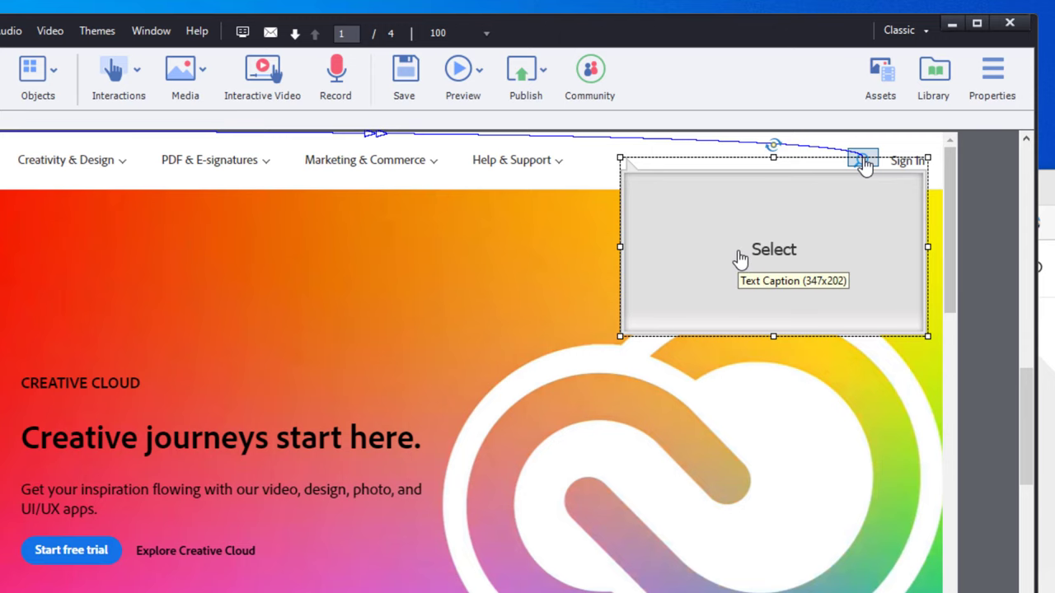
Set the enlarged caption's type to Adobe Popup and give it the green callout style
click(992, 76)
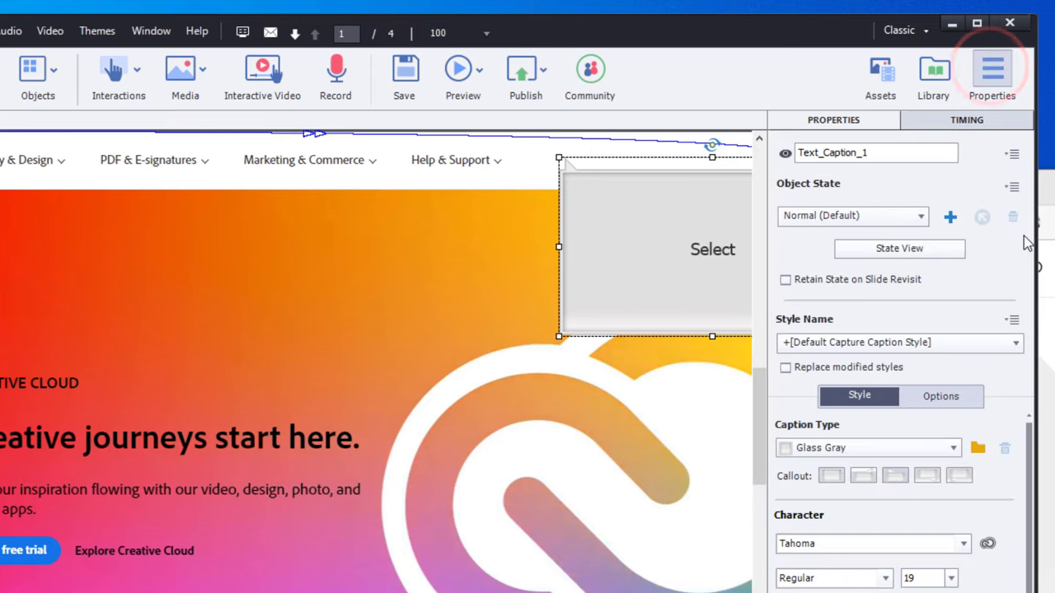
click(907, 445)
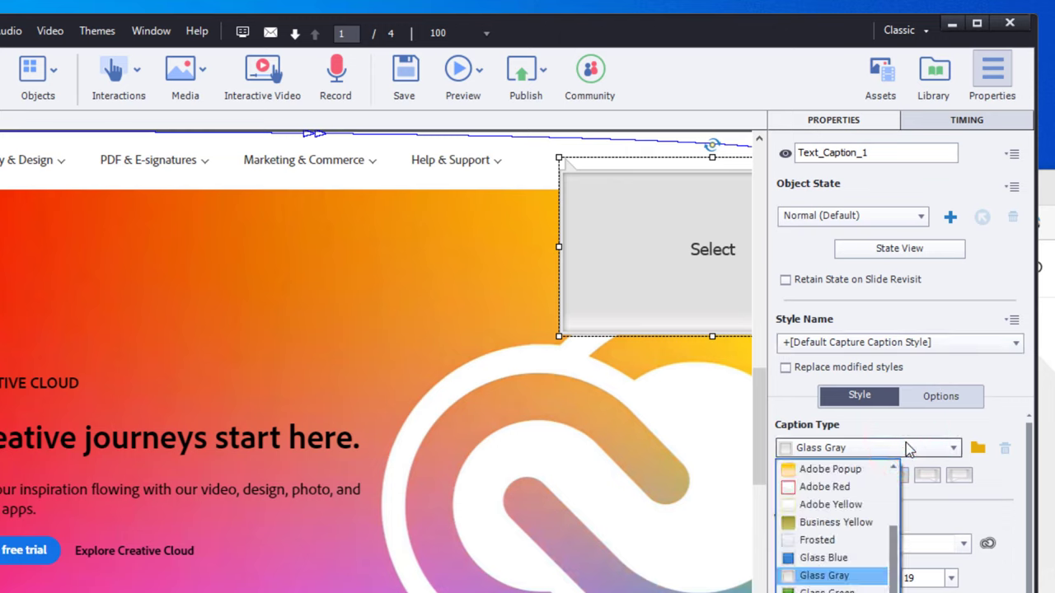
click(872, 469)
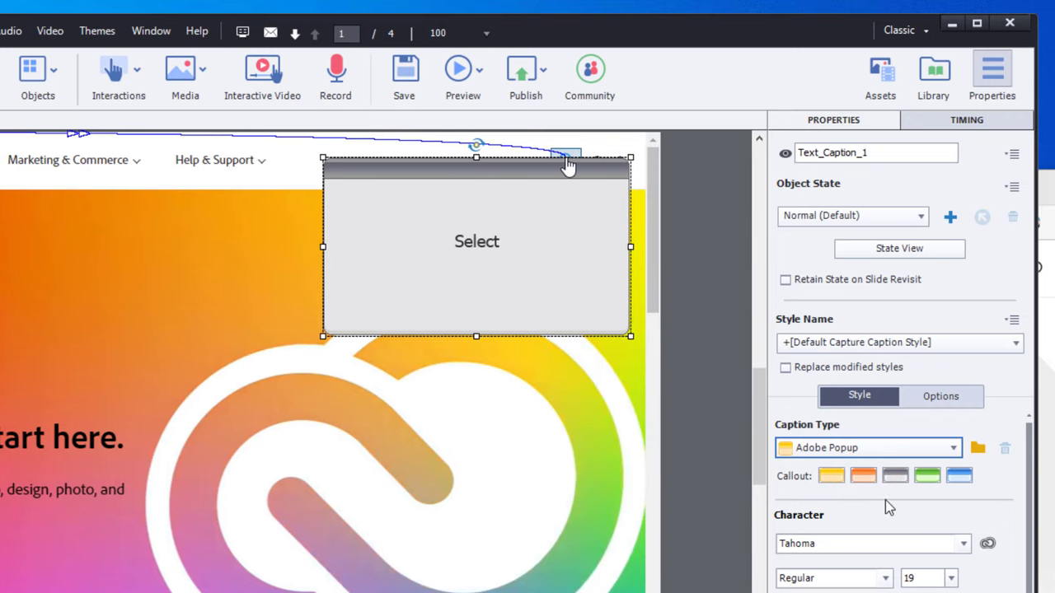
click(863, 475)
click(927, 475)
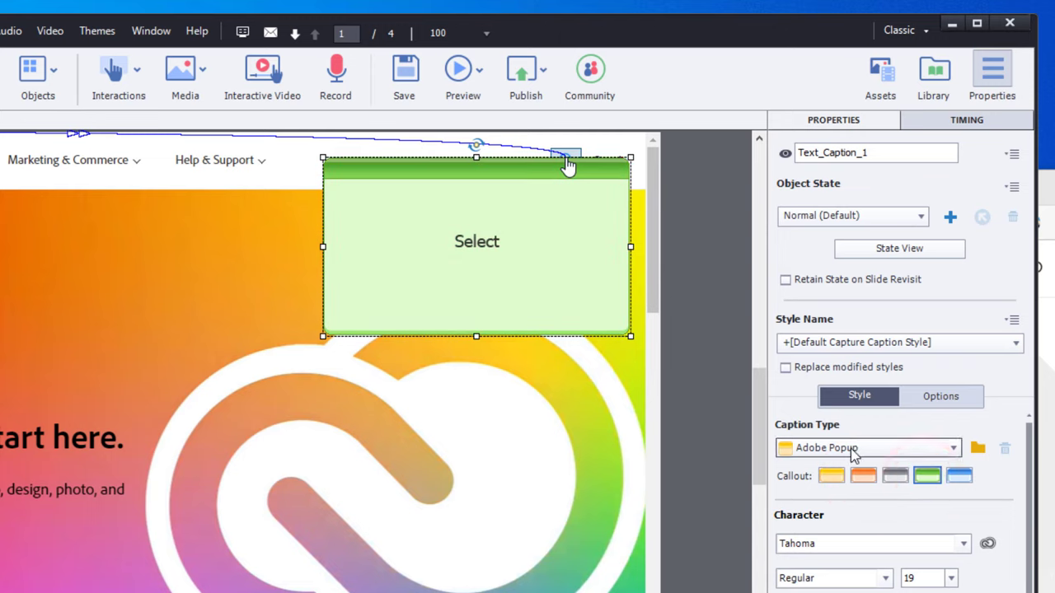
Change the "Select" caption's type to Popup
click(850, 446)
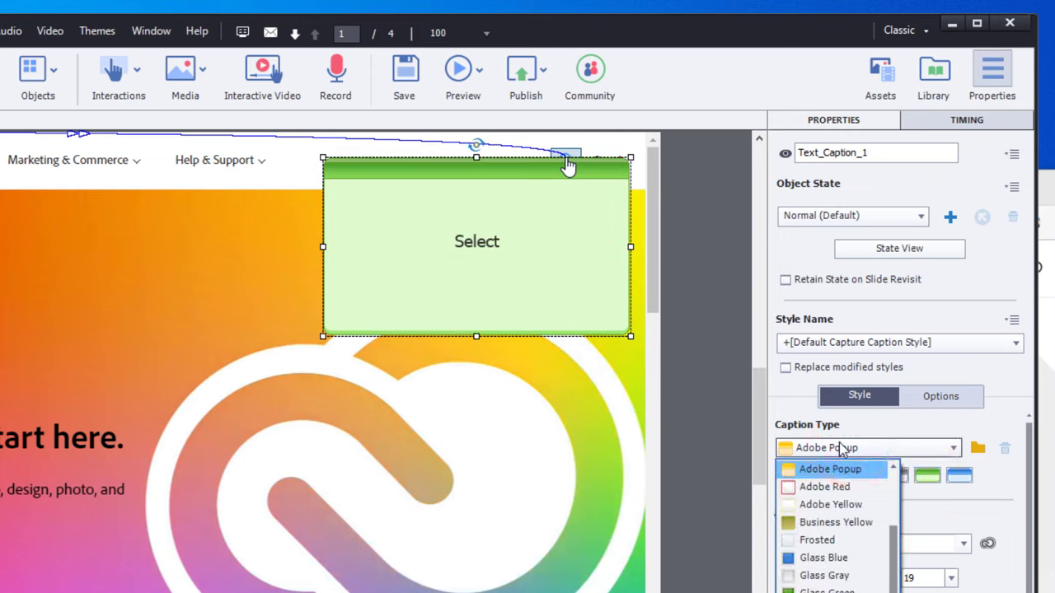
key(p)
key(Return)
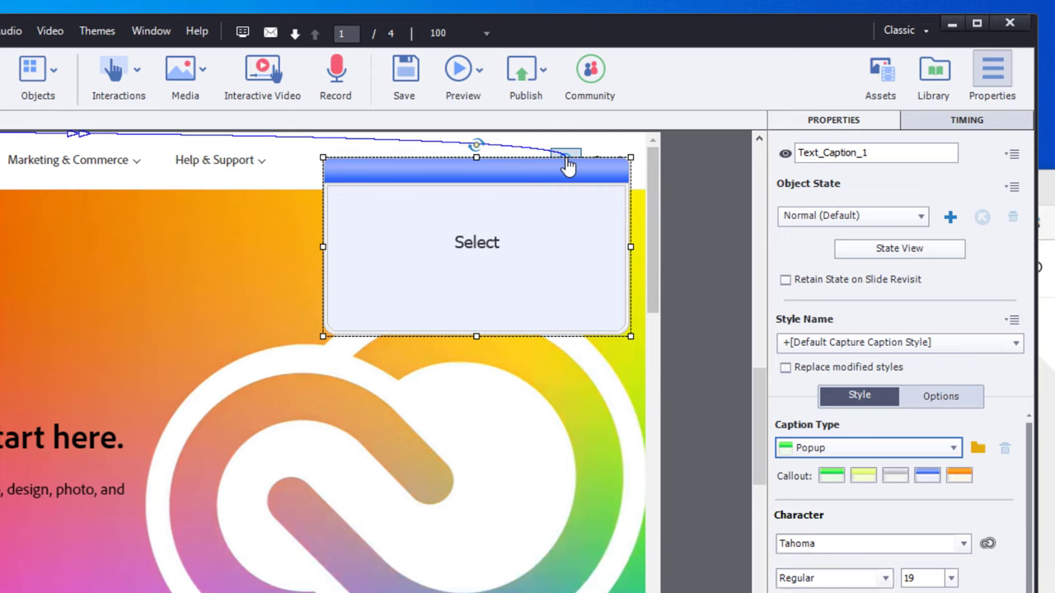
Close the project untitled_demo4.cptx without saving its changes
key(ctrl+w)
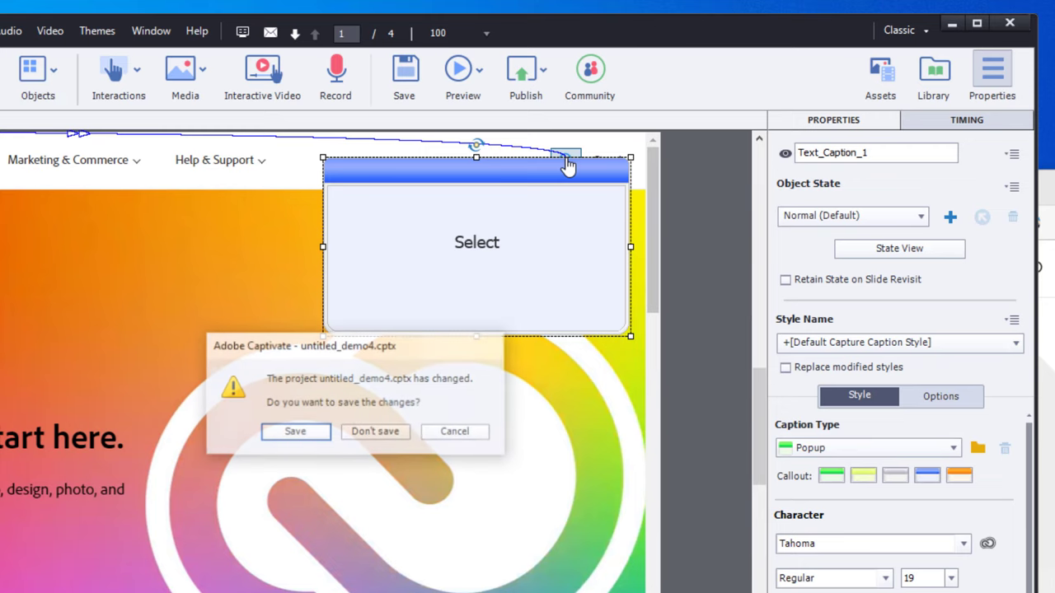
click(373, 431)
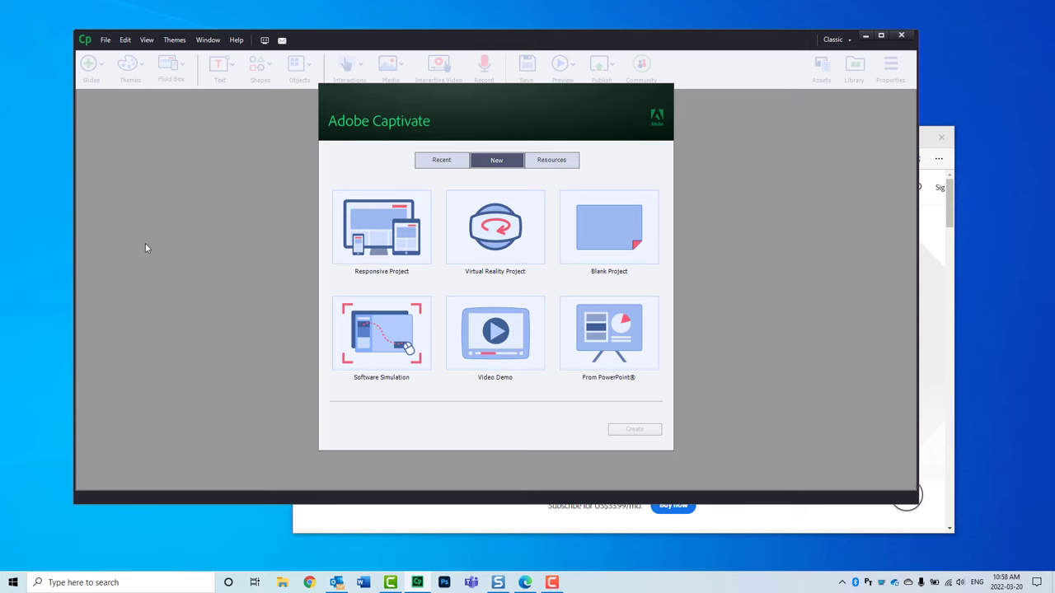
In the recording mode preferences for Demonstration, use smart shapes instead of captions with Rectangle as the smart shape type
click(127, 40)
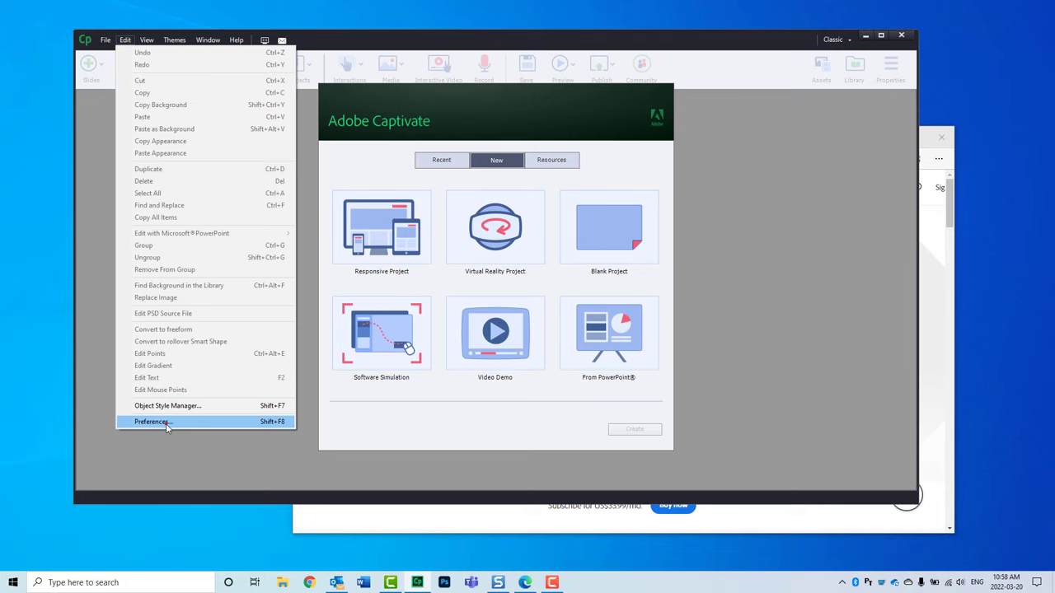
click(166, 424)
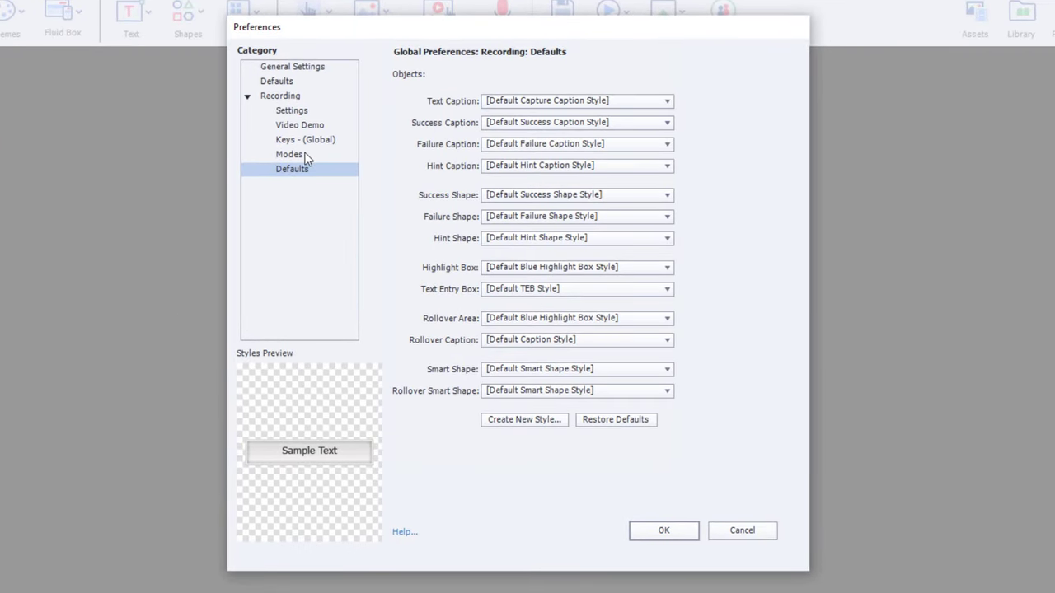
click(302, 157)
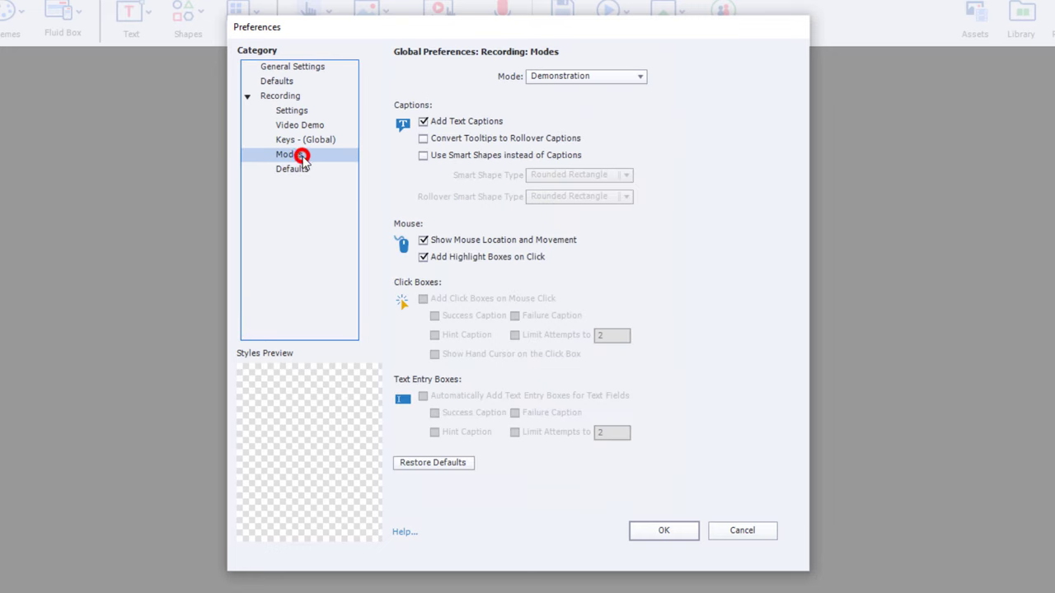
click(596, 76)
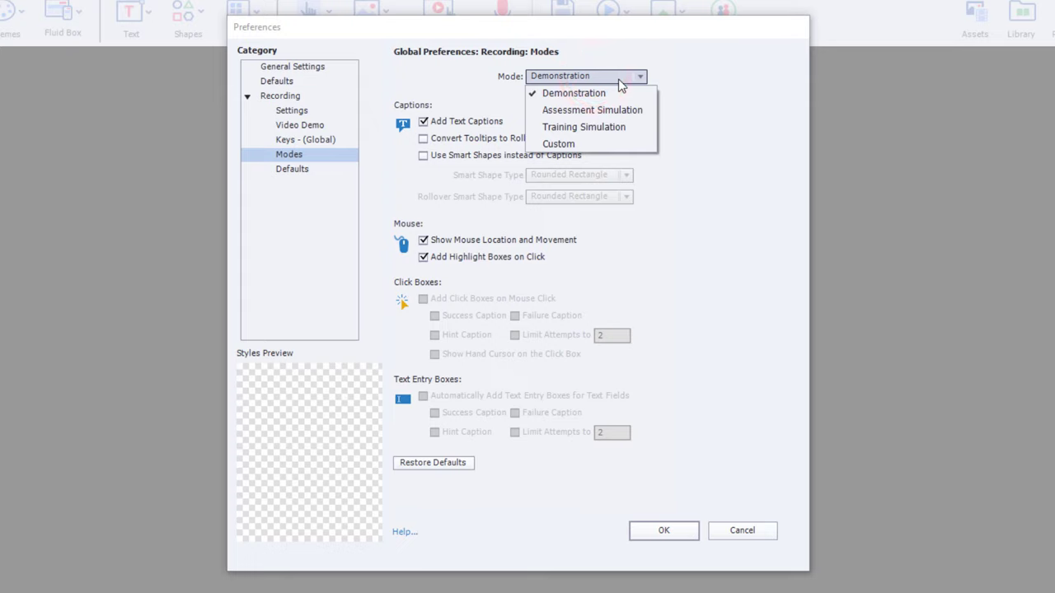
click(618, 77)
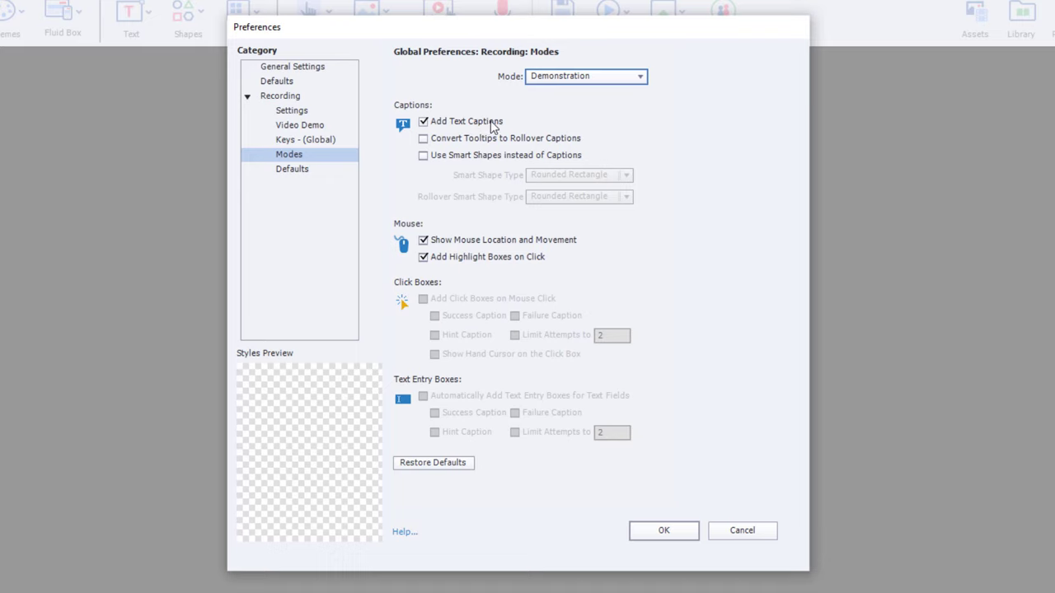
click(423, 156)
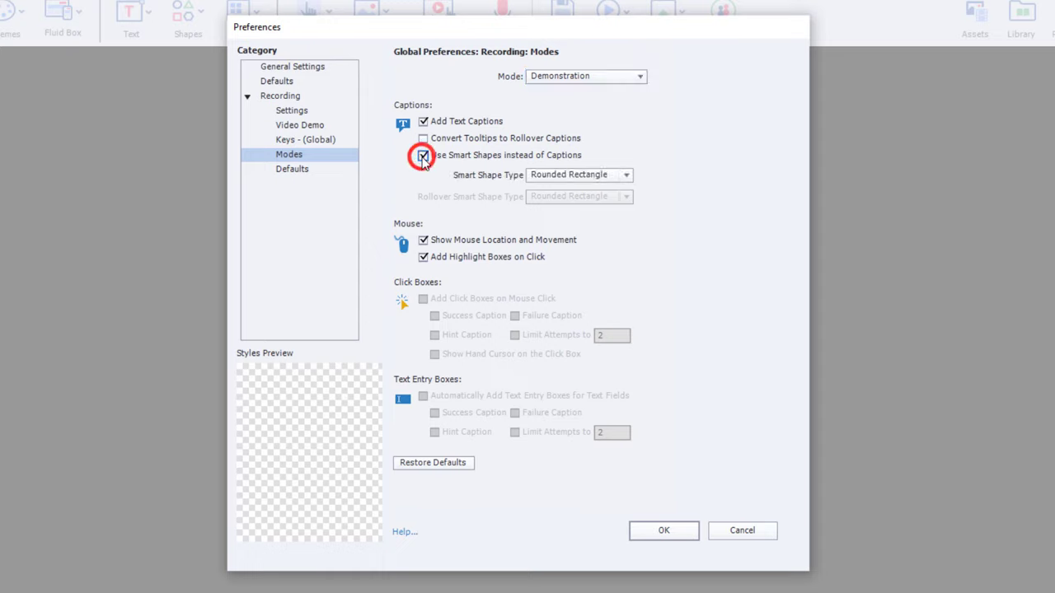
click(627, 177)
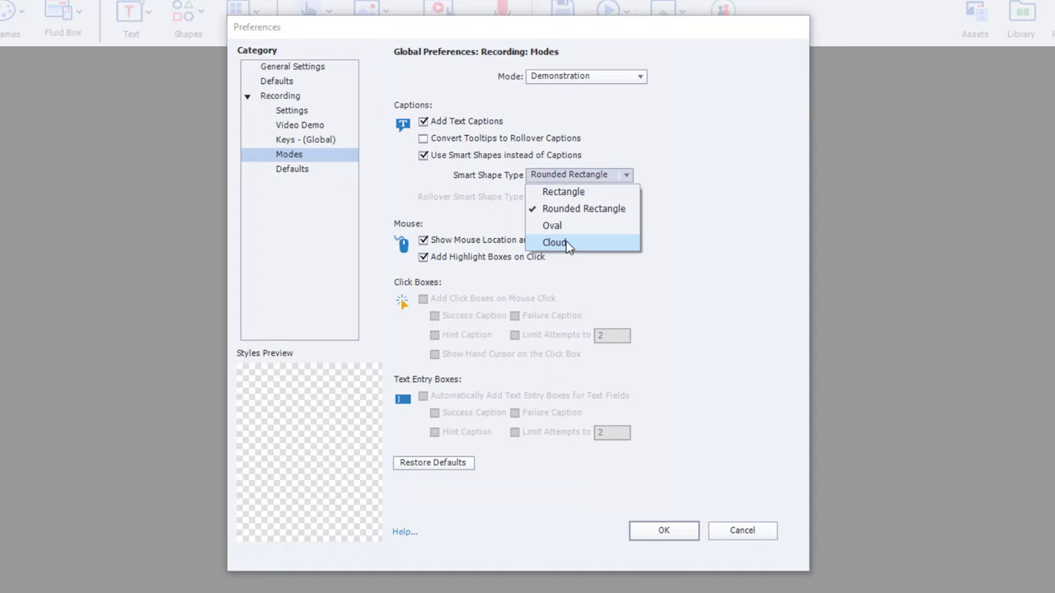
click(596, 191)
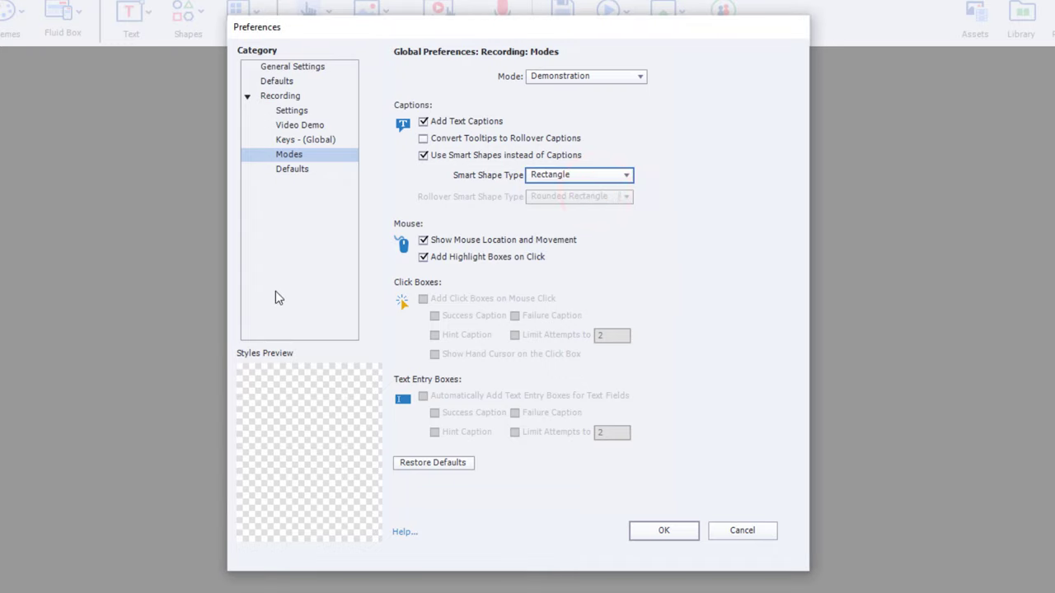
click(664, 532)
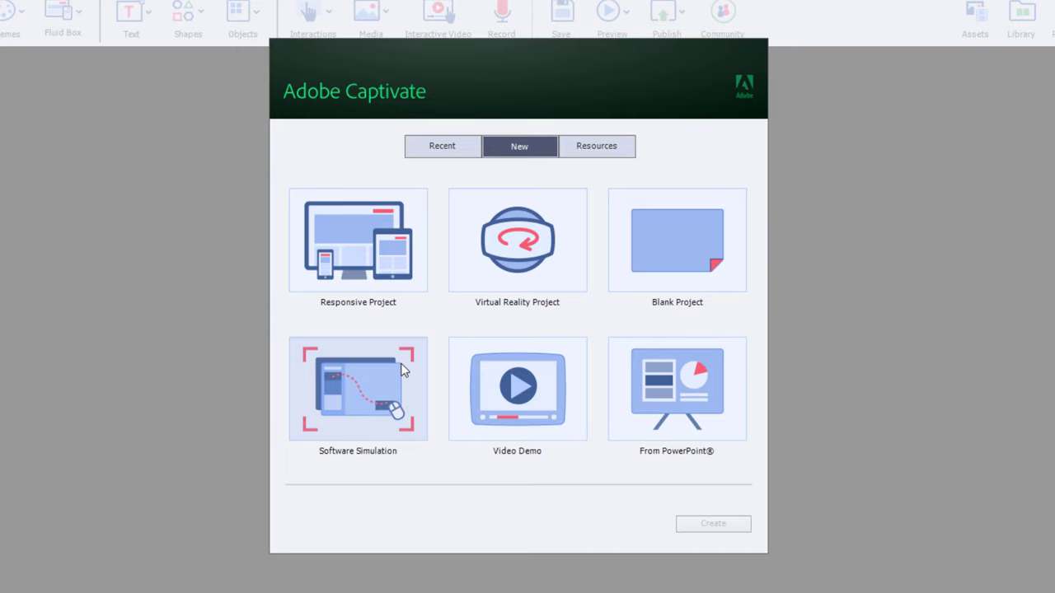
click(414, 389)
key(alt+Tab)
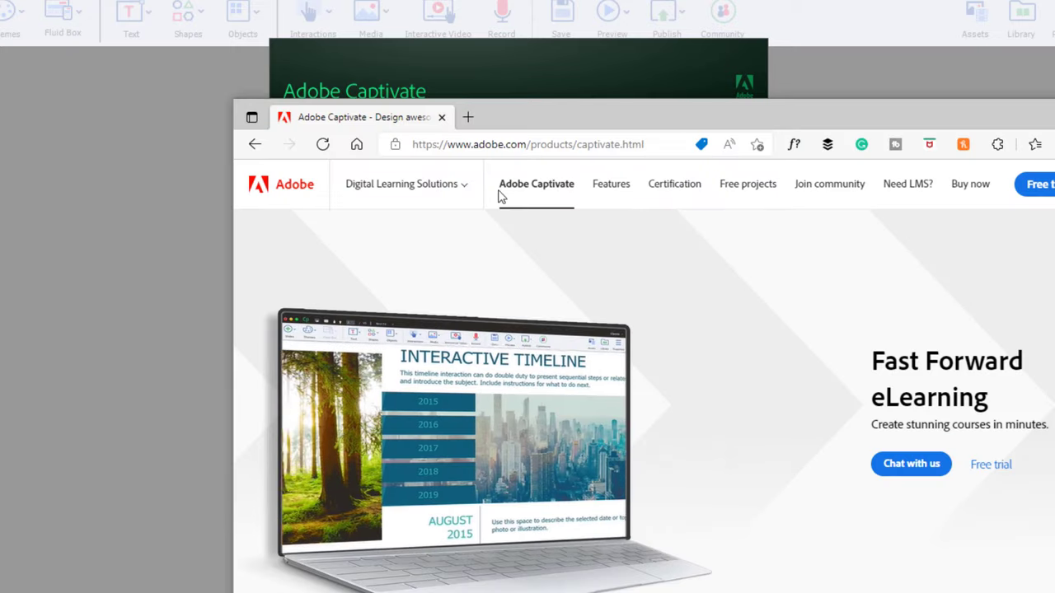
drag(526, 145, 731, 143)
key(Delete)
key(Return)
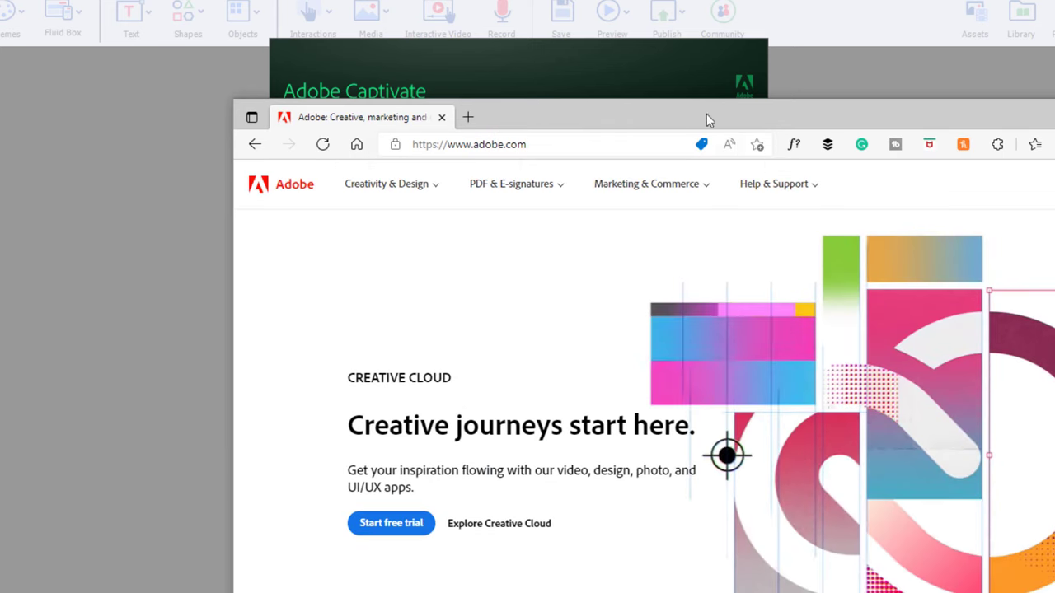
click(641, 76)
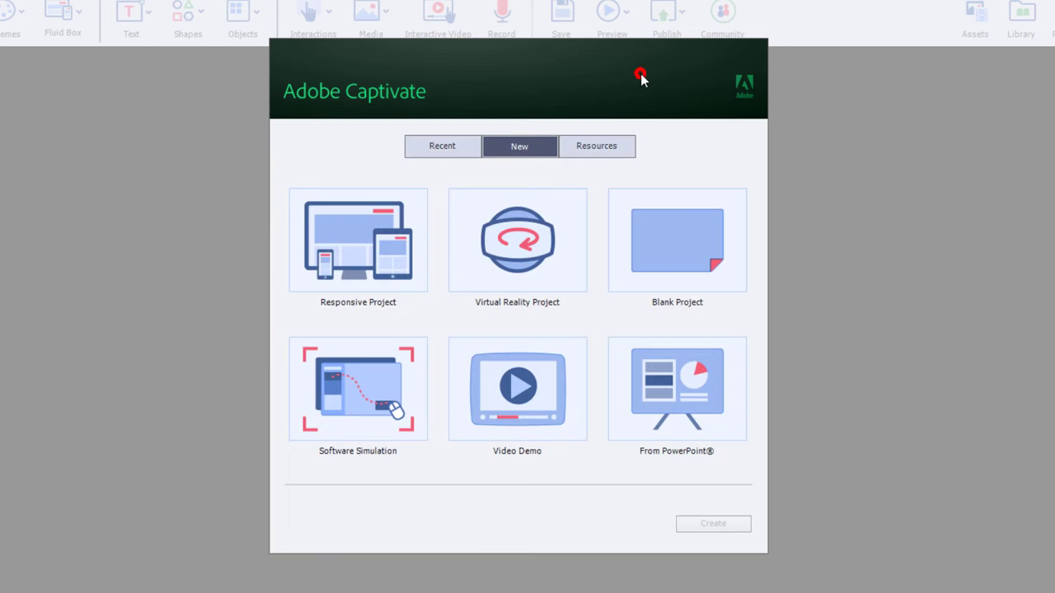
Create a Software Simulation project and start an automatic Demo recording snapped to the application region of the Adobe web page
click(353, 391)
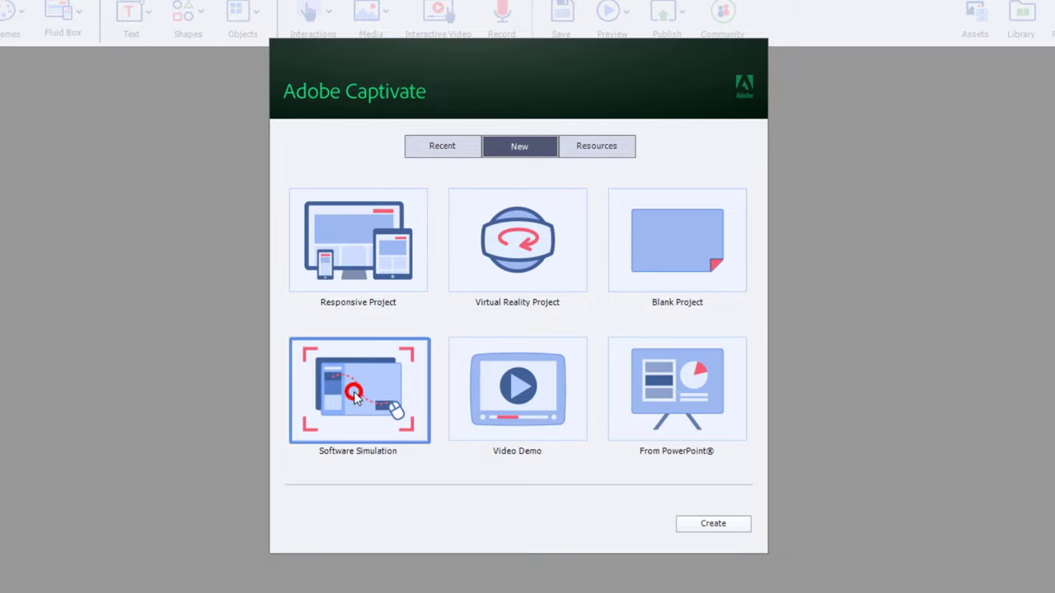
click(714, 524)
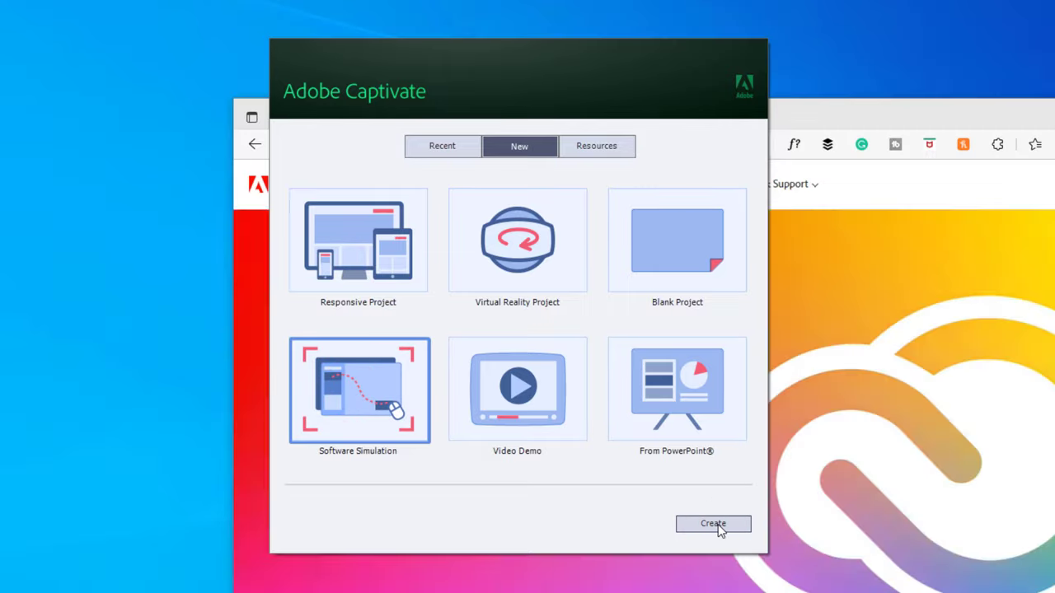
click(532, 212)
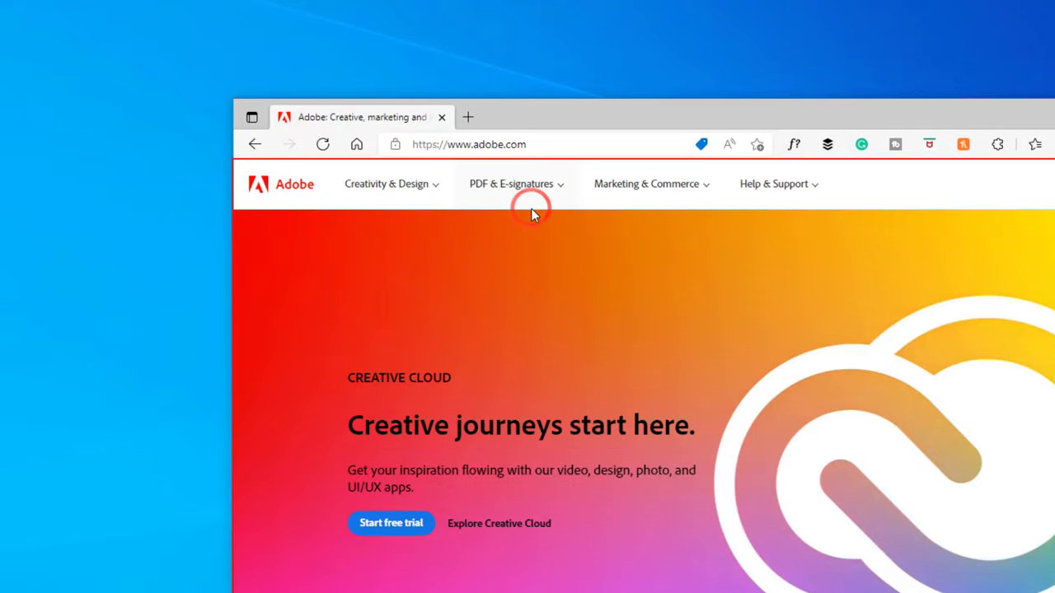
click(877, 184)
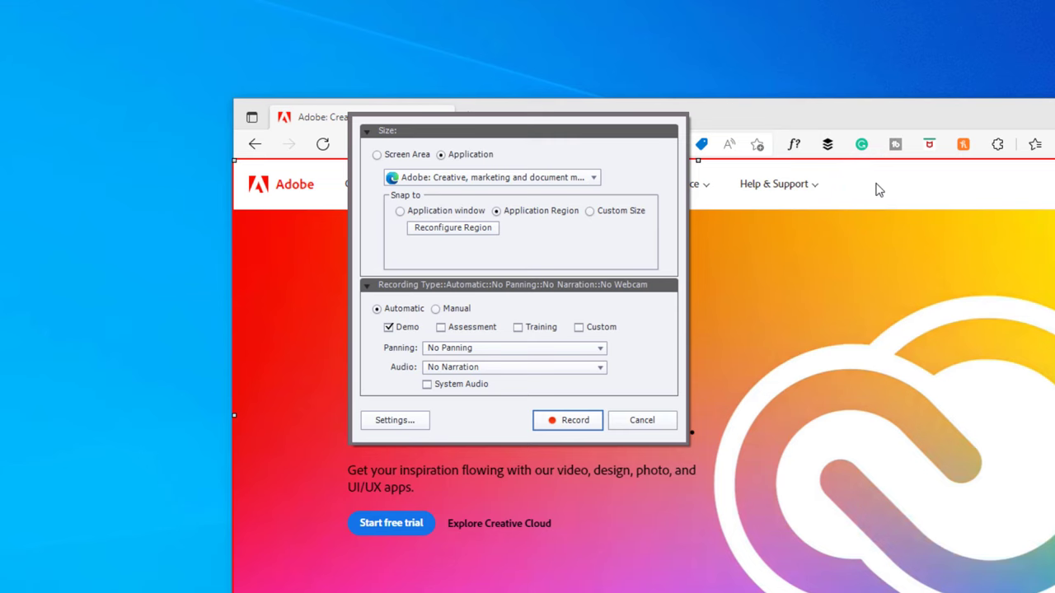
click(577, 422)
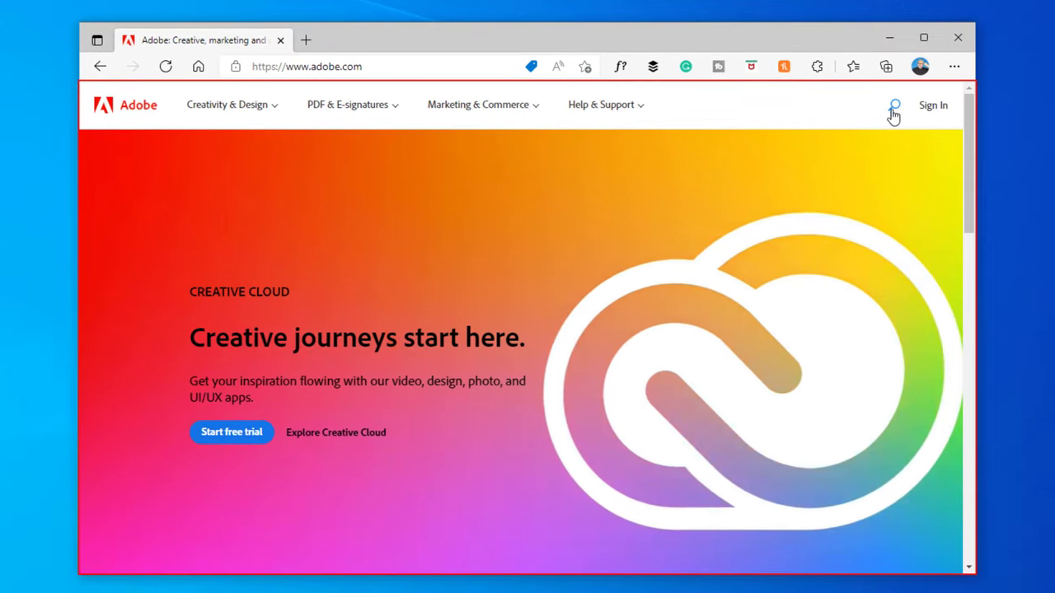
Record a site search for "captivate", open Adobe Captivate's Learn More page, look further down it, and end the recording
click(893, 107)
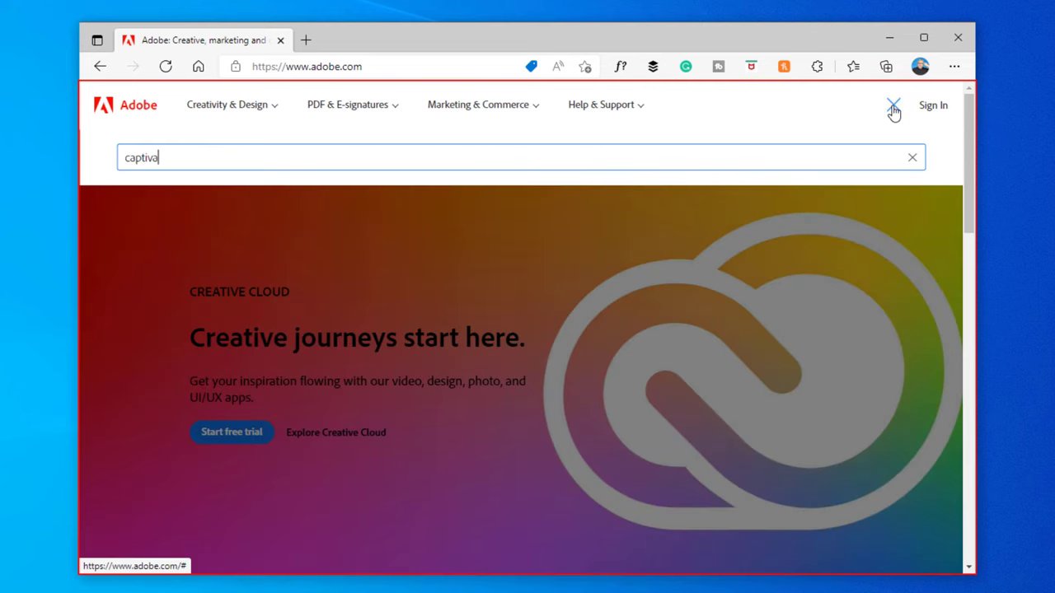
key(Return)
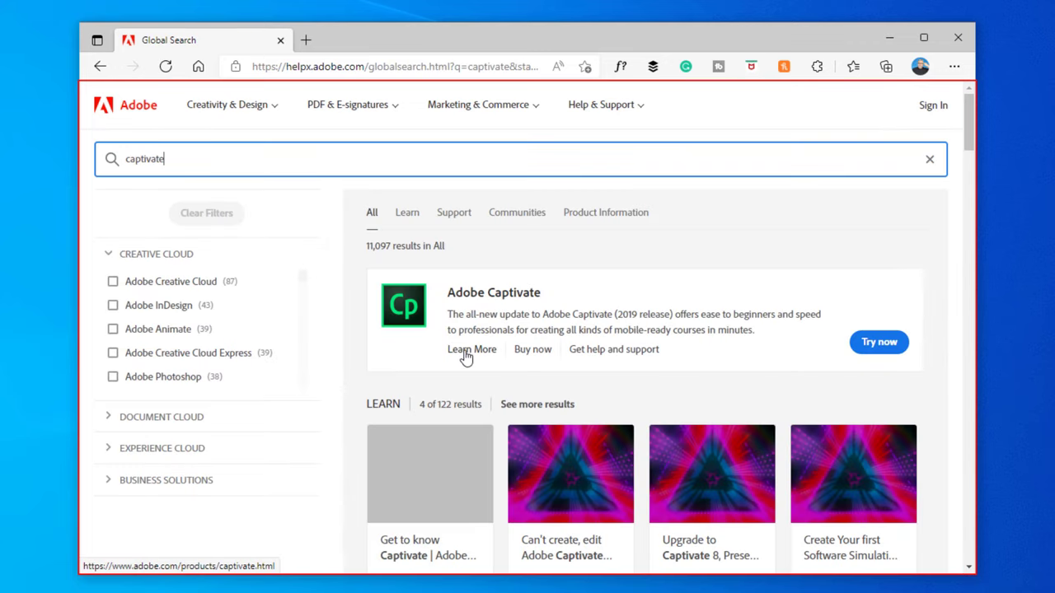
click(466, 352)
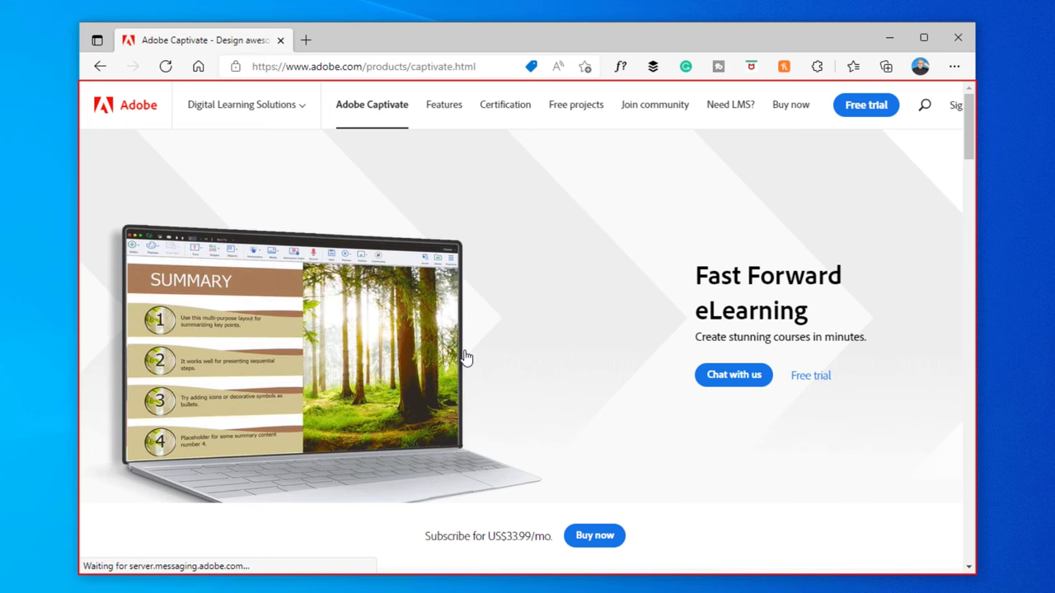
scroll(464, 357, down, 10)
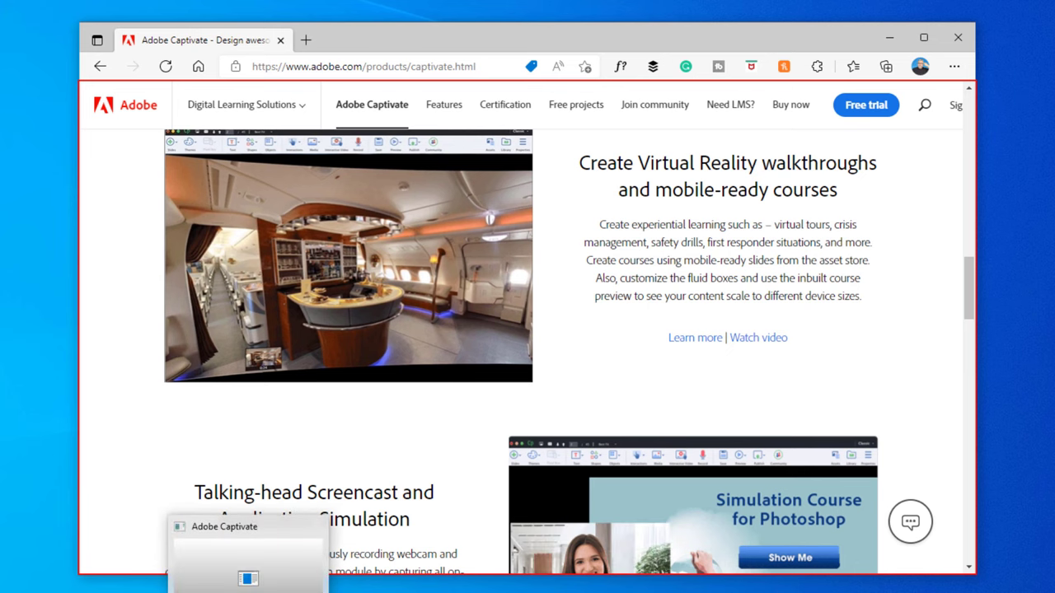
click(248, 590)
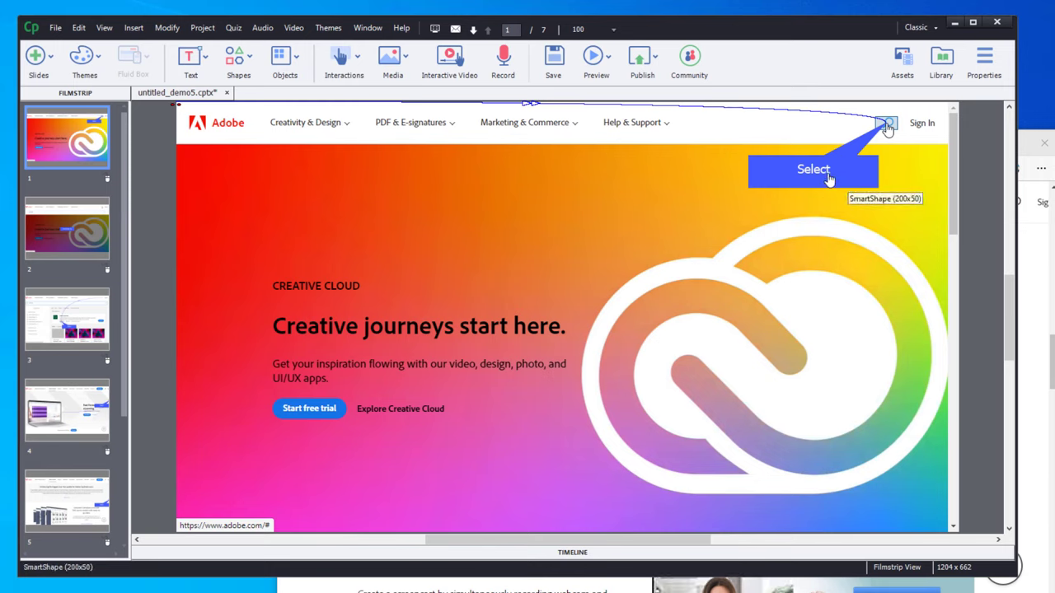
Show the properties of the "Select" smart shape on slide 1
click(827, 169)
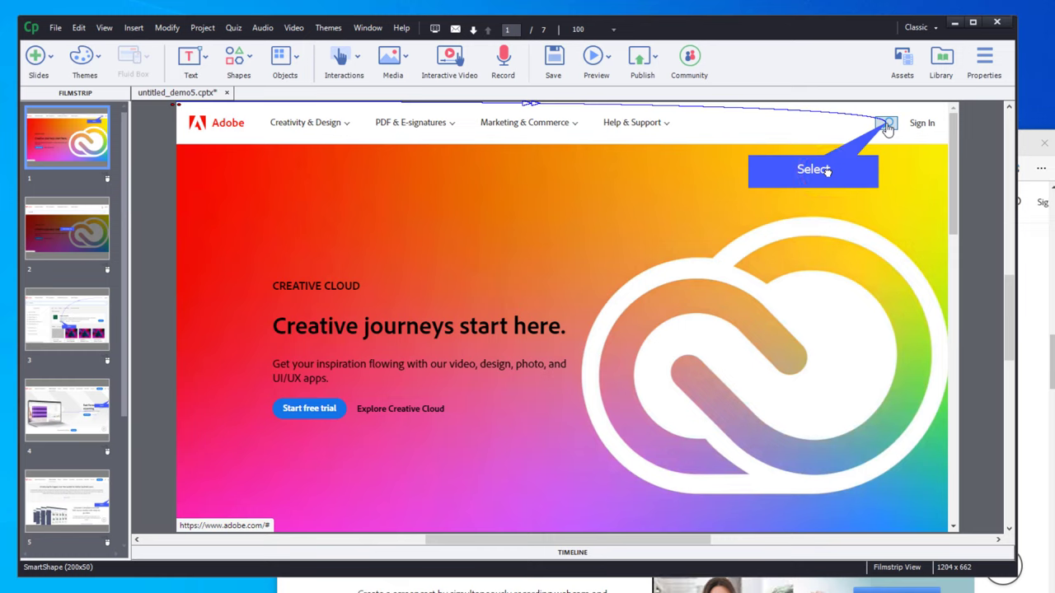
click(828, 169)
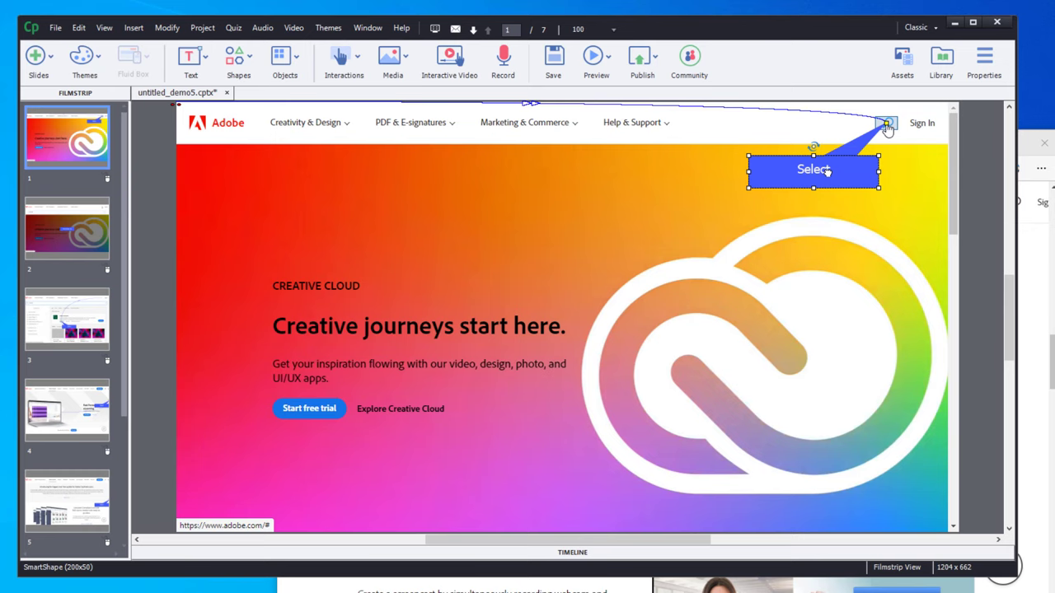
click(984, 58)
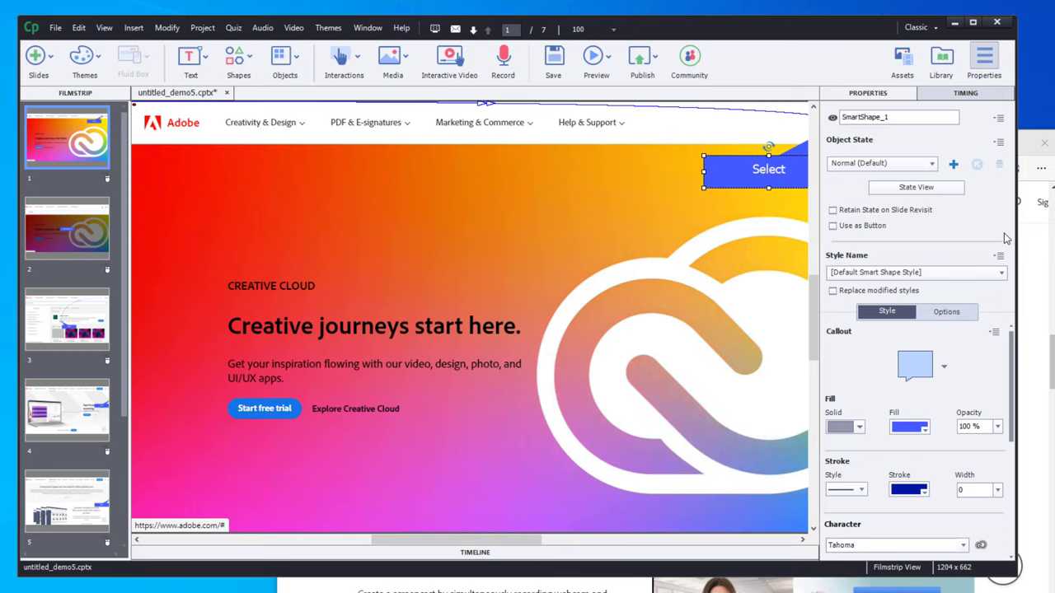
Look at the fill colors for the "Select" smart shape and change its form to the rounded rectangular callout
click(904, 428)
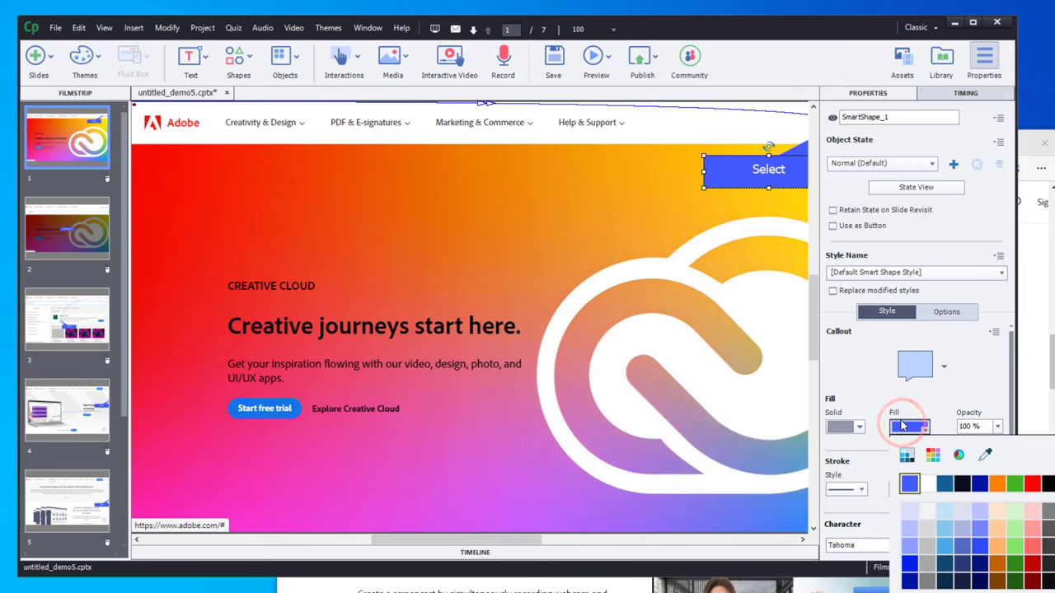
click(902, 426)
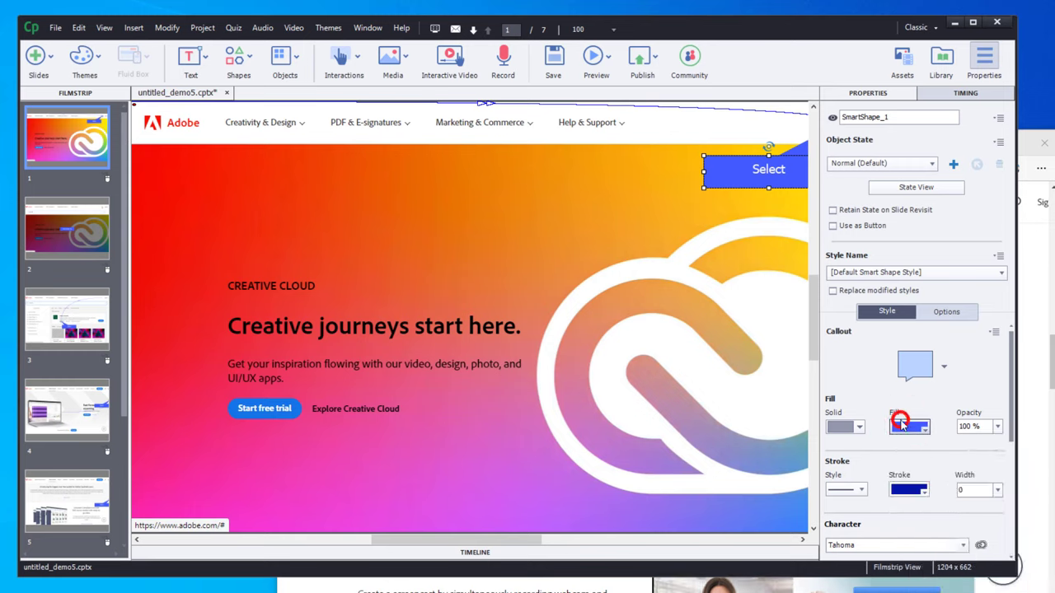
click(928, 368)
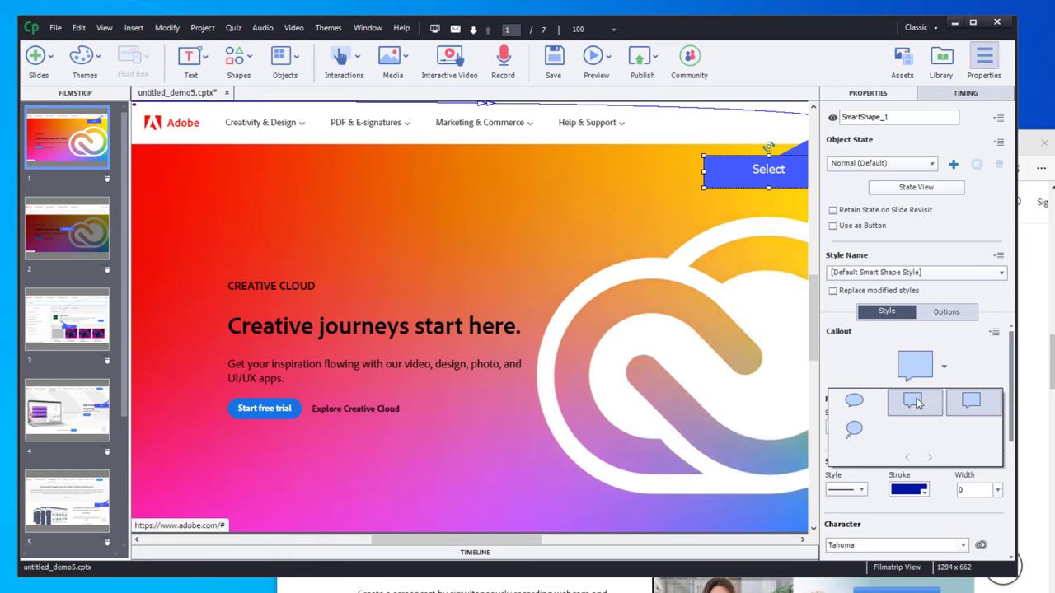
click(913, 401)
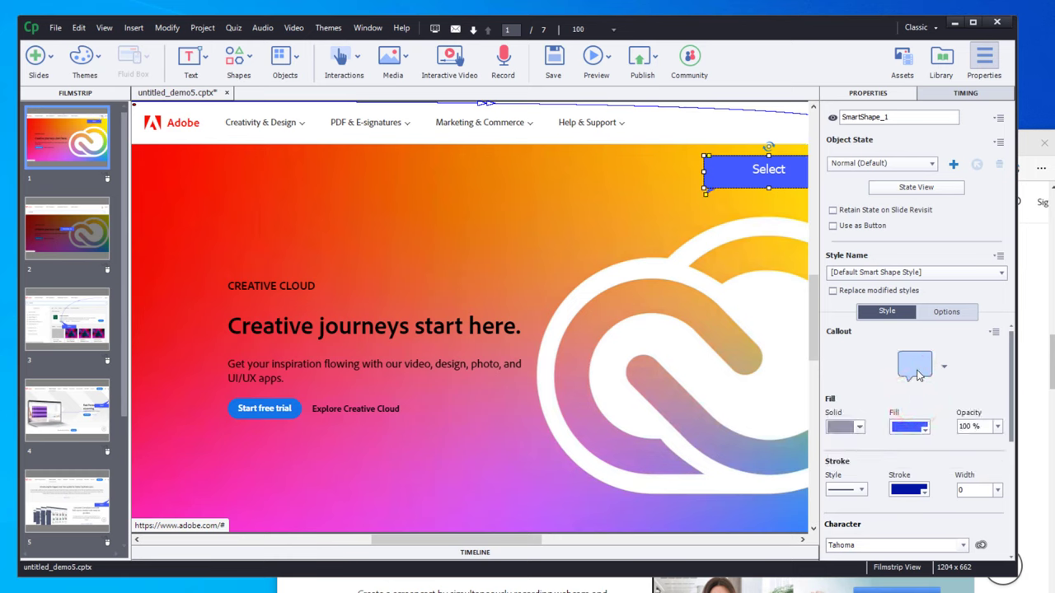
Replace the "Select" smart shape on slide 1 with a Right Arrow
right_click(729, 180)
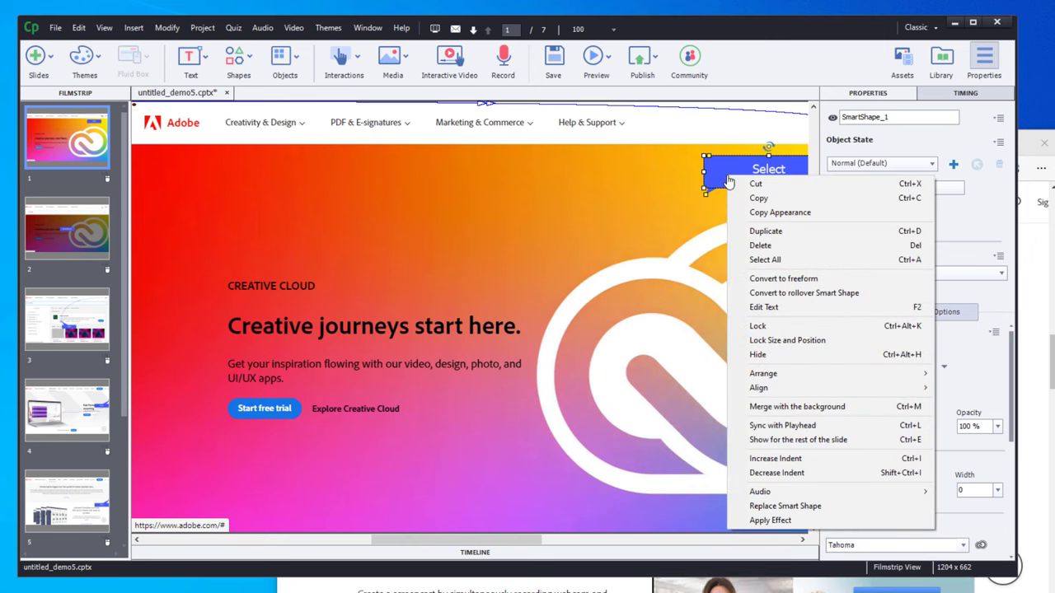
click(780, 506)
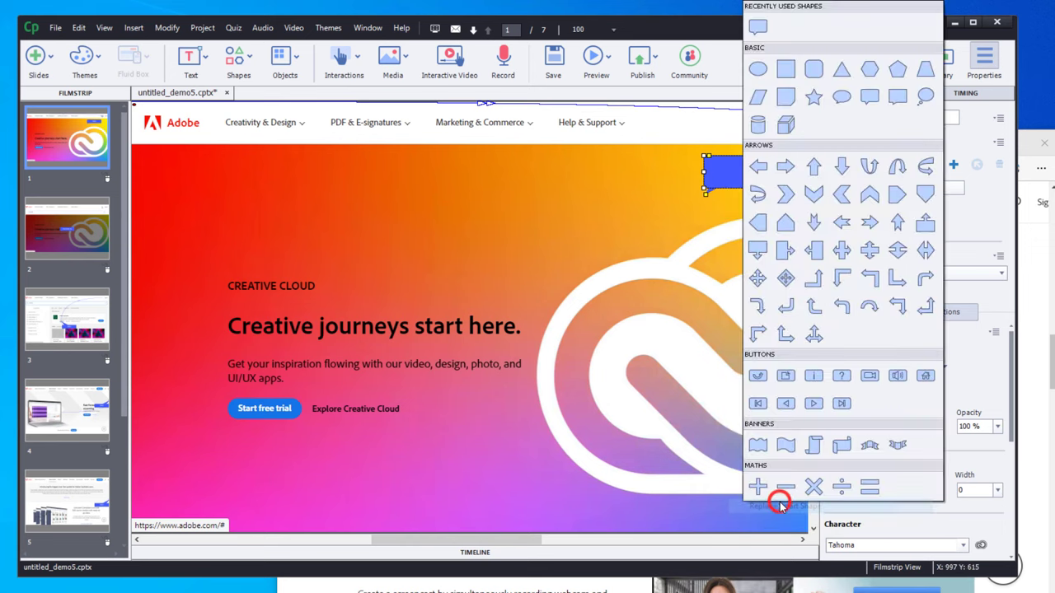
click(787, 169)
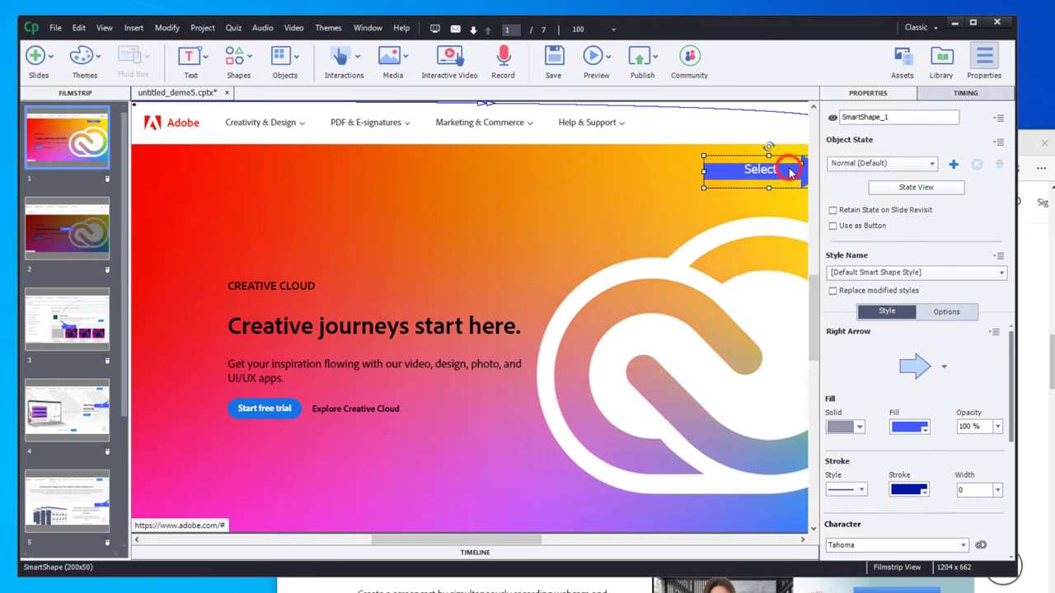
Enlarge the "Select" arrow downward to a height of about 85 pixels
click(530, 534)
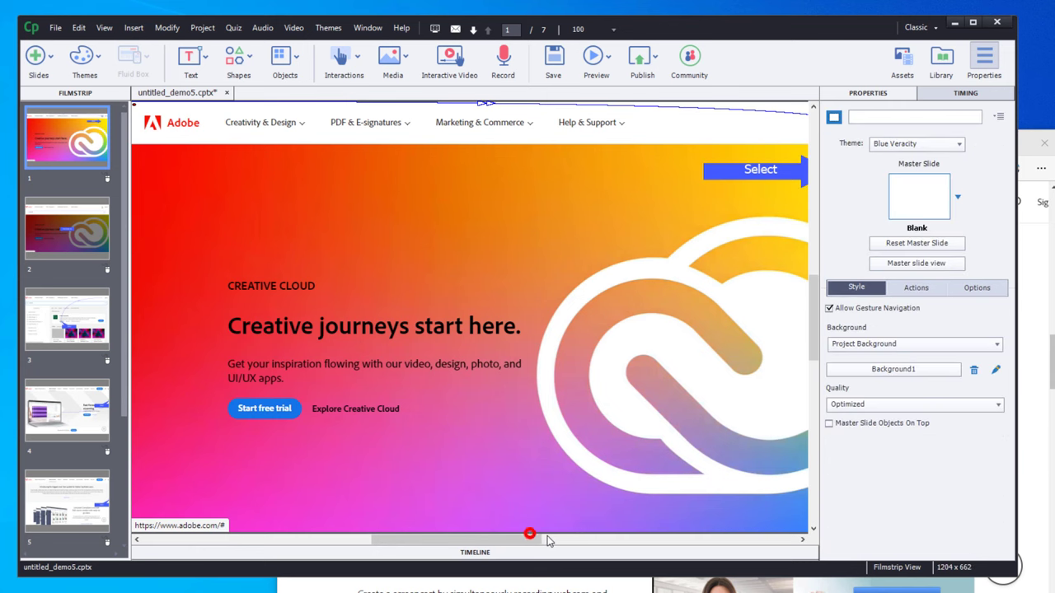
drag(554, 540, 592, 540)
click(648, 175)
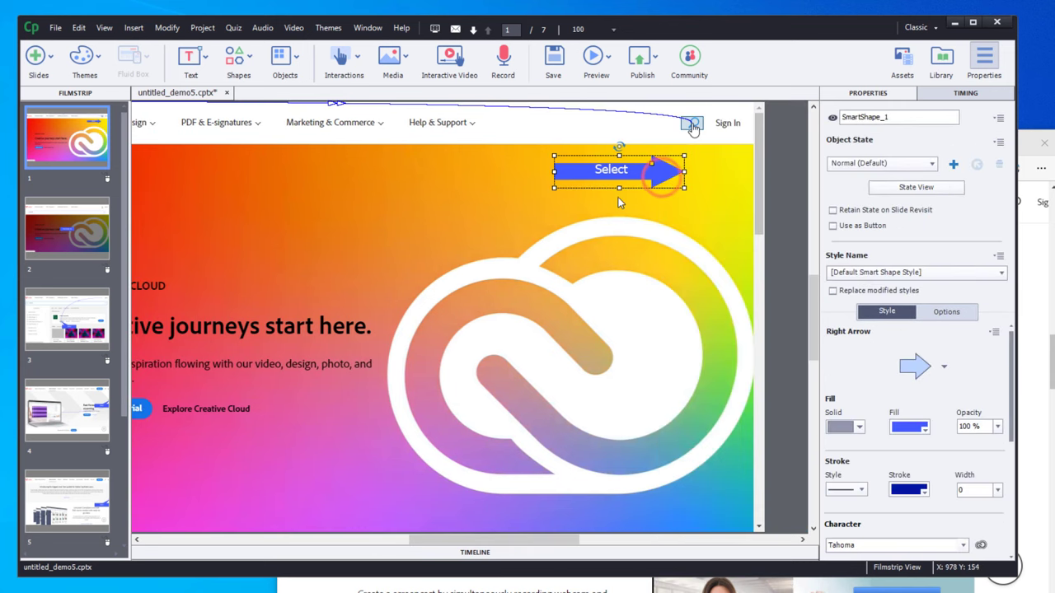
drag(619, 188, 551, 187)
Replace the arrow's text with "Select the Search icon"
double_click(628, 185)
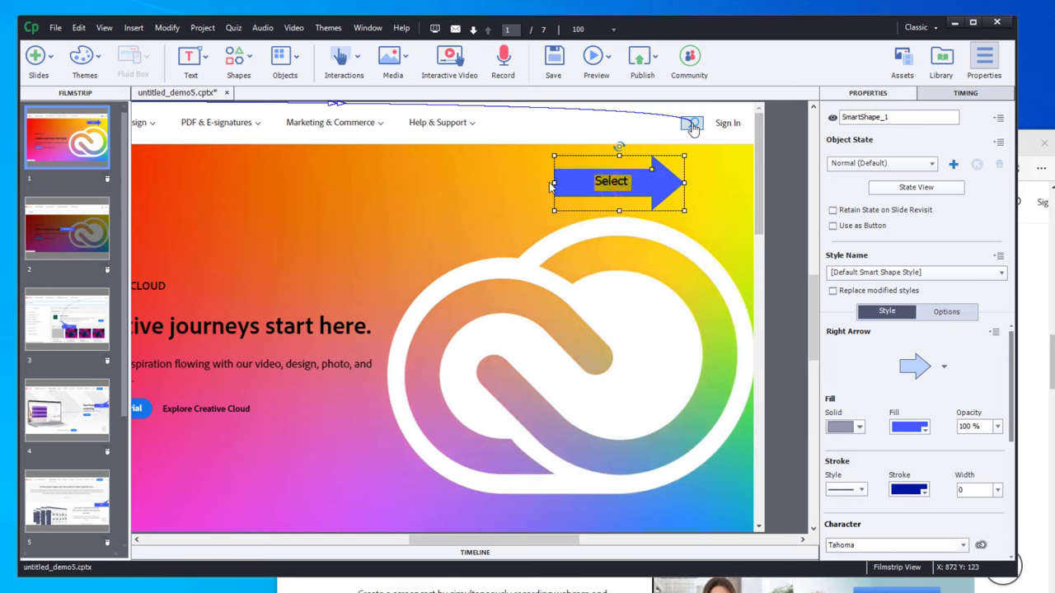
text(Select th)
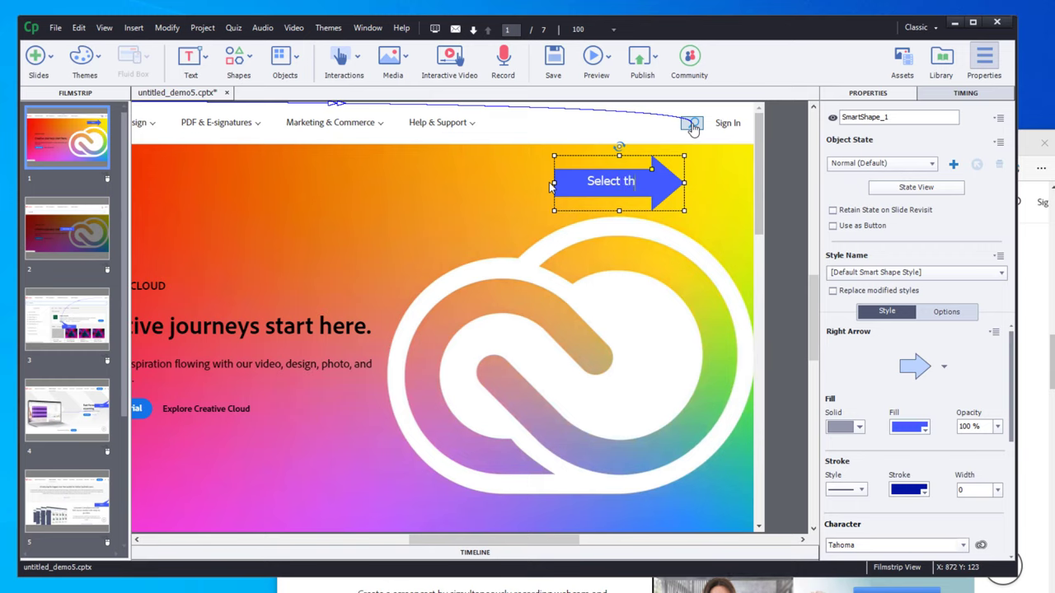
text(e Search icon)
click(707, 209)
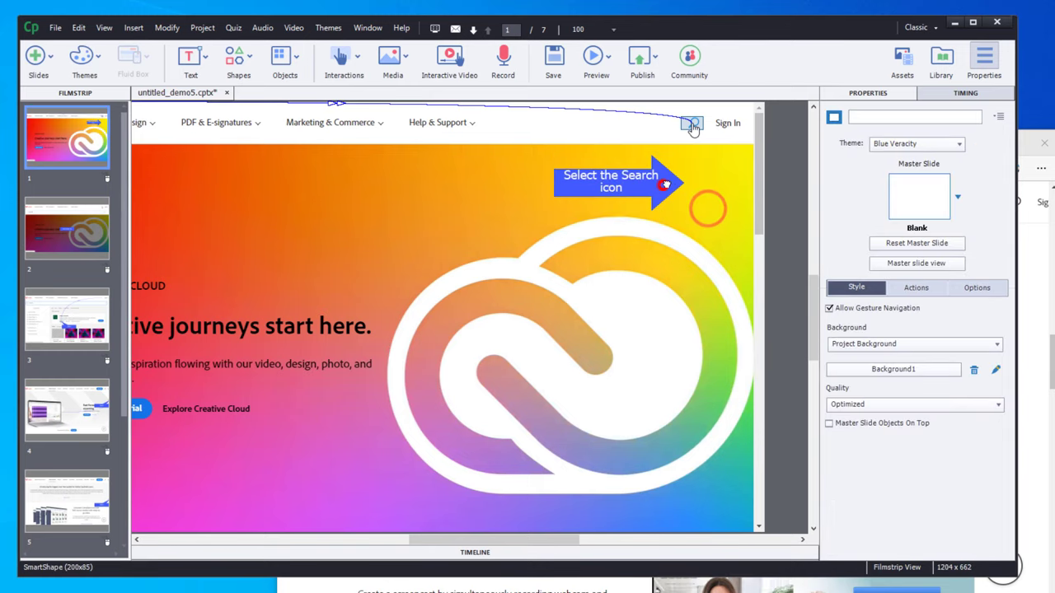
Move the arrow up so it points at the page's search icon, and increase its height to about 105 pixels
drag(664, 183, 657, 128)
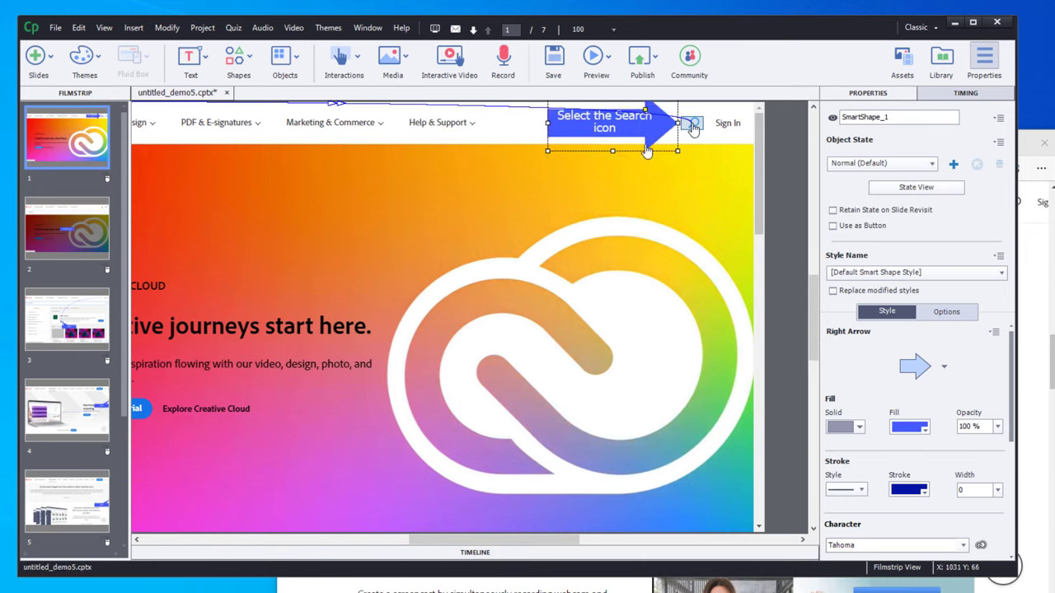
click(613, 151)
drag(612, 162, 612, 164)
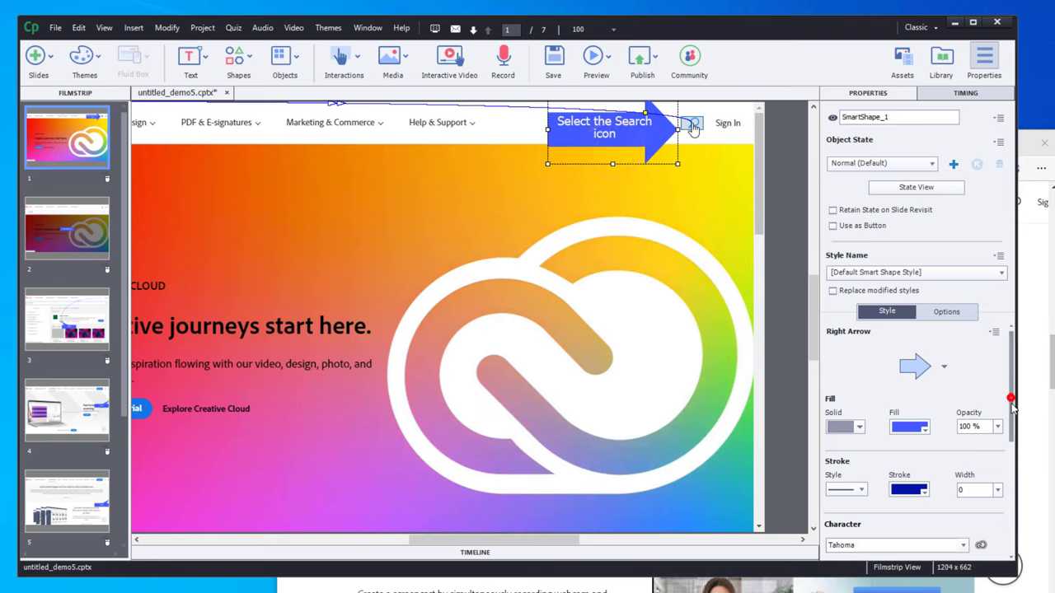
Set the arrow text's font size to 12
scroll(1012, 404, down, 3)
click(930, 494)
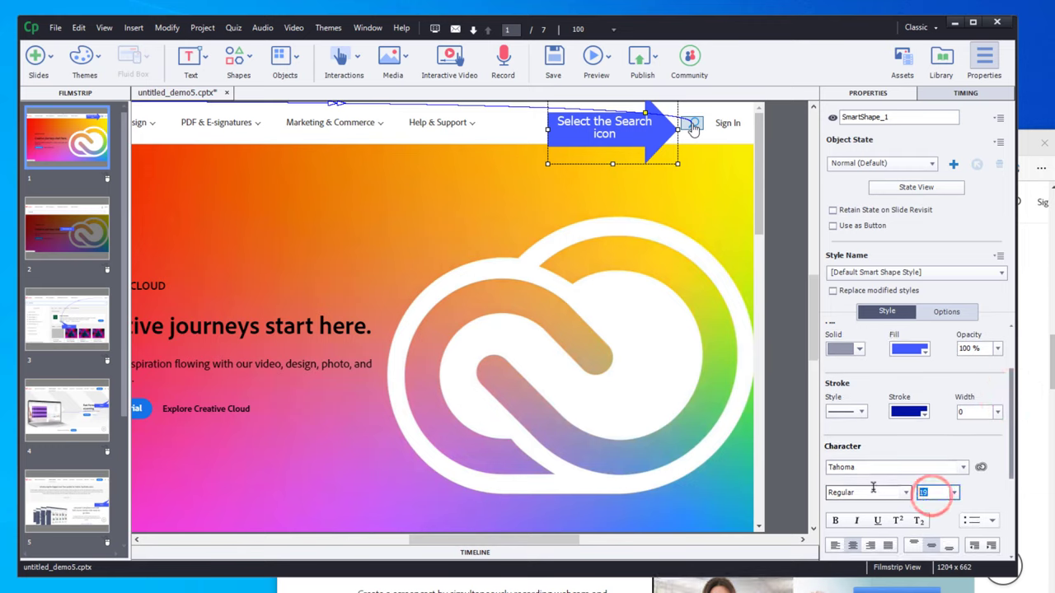
text(12)
key(Return)
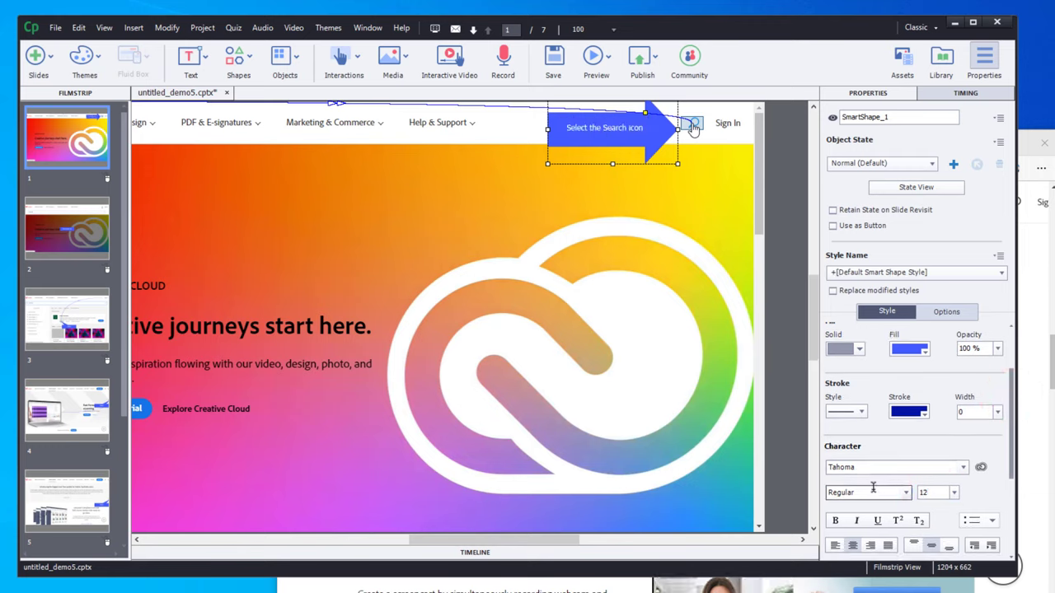
Fill the arrow with green and set its text's font size to 15
click(915, 350)
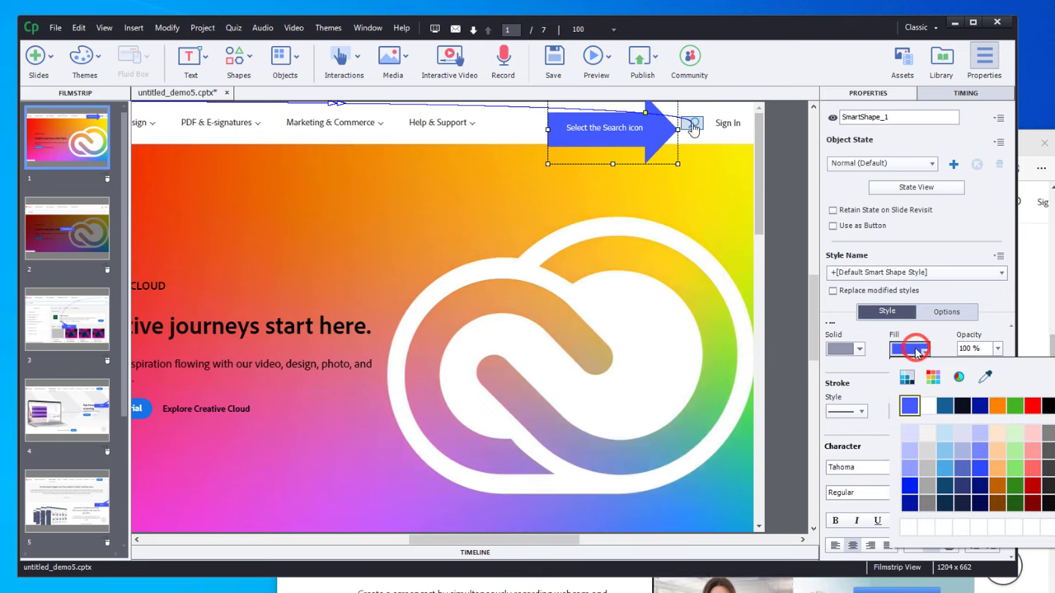
click(1015, 408)
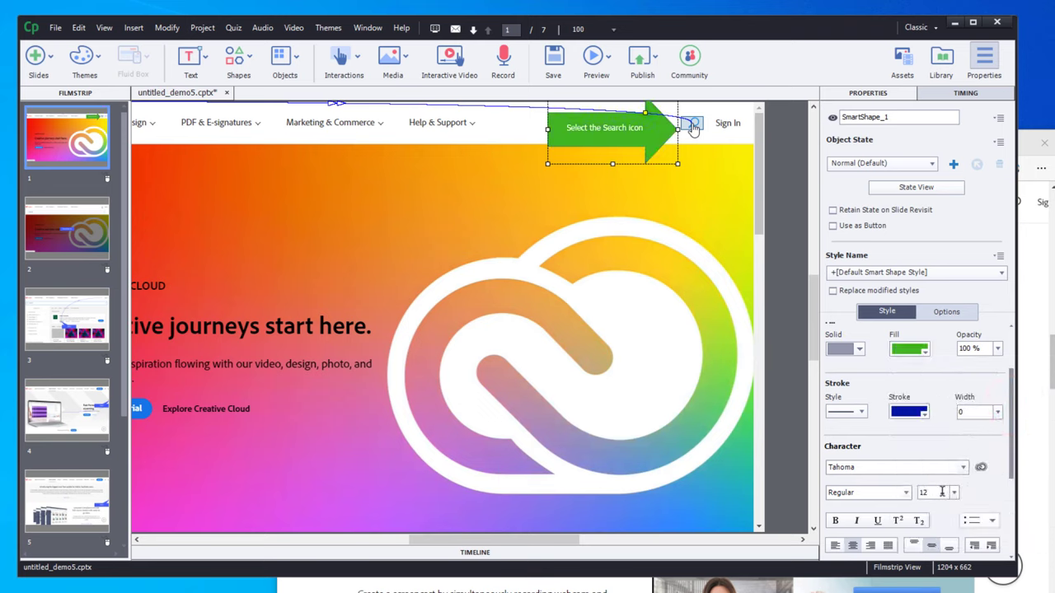
scroll(923, 493, up, 1)
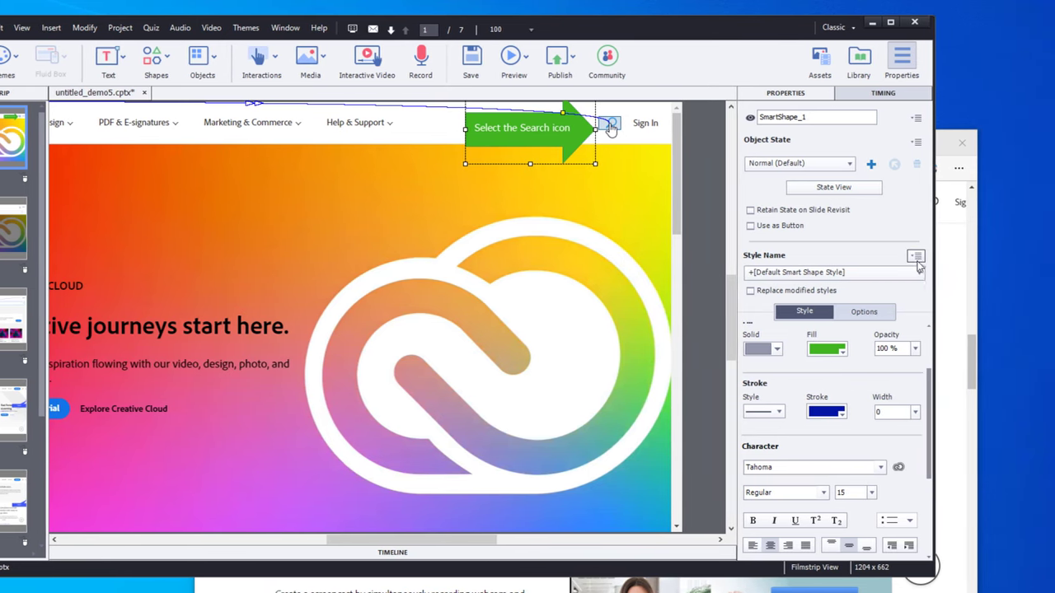
Save the arrow's formatting changes to the existing Default Smart Shape Style, and check the shapes on slides 2 and 3
click(999, 256)
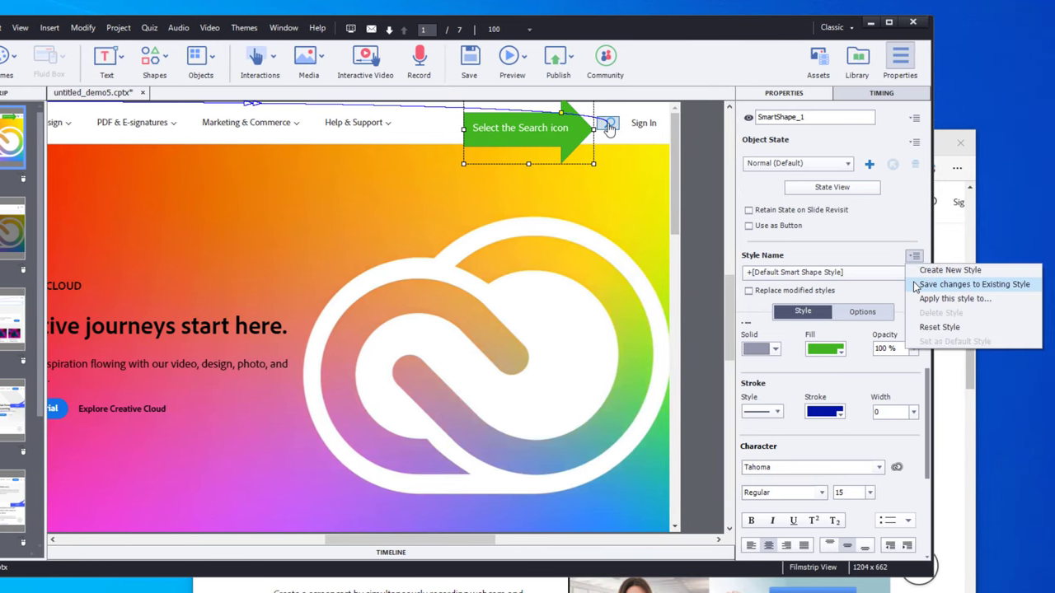
click(916, 285)
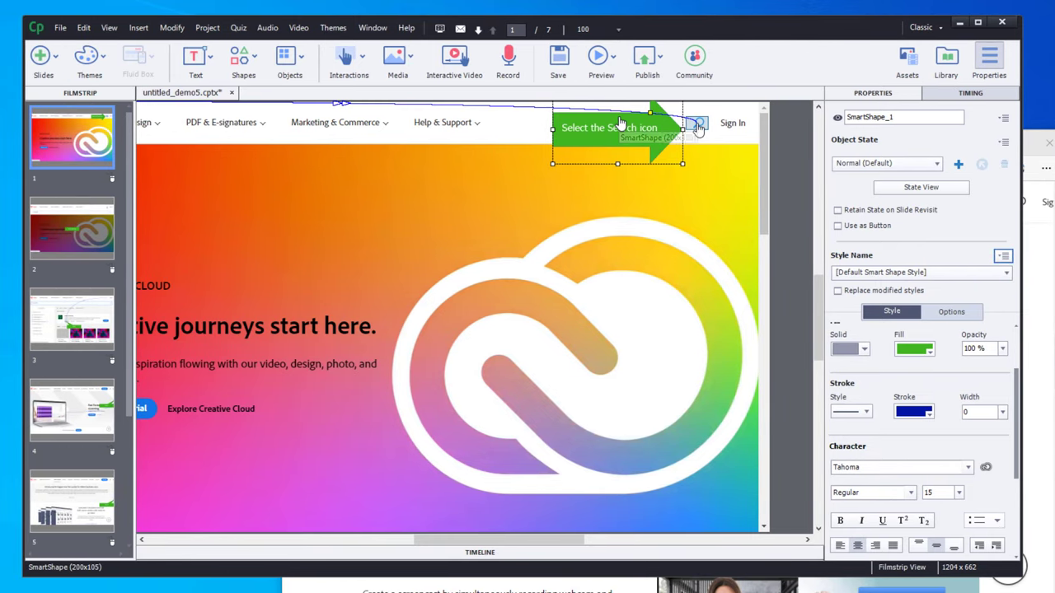
click(91, 235)
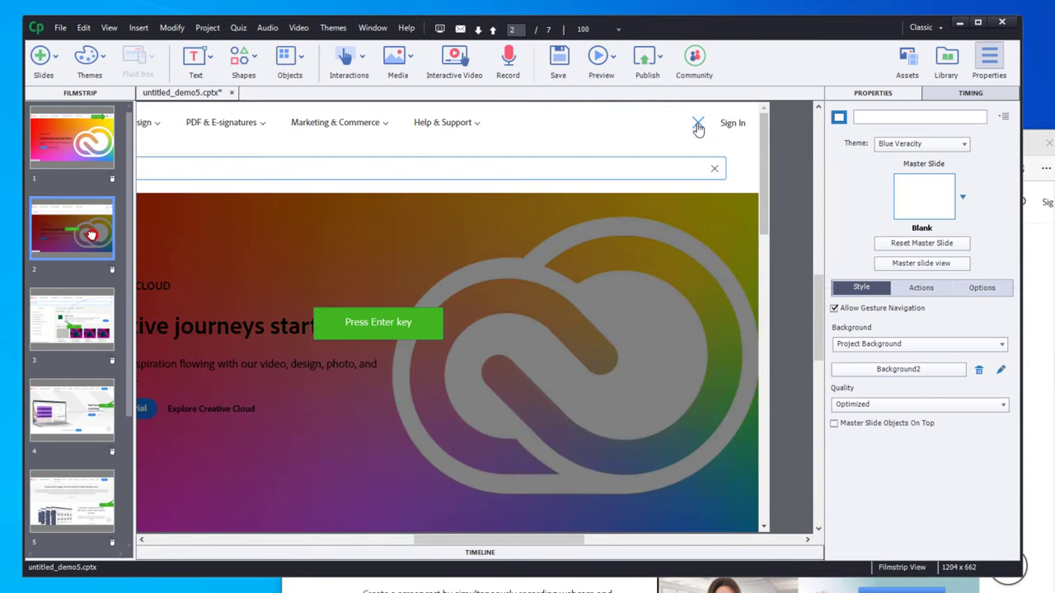
click(83, 321)
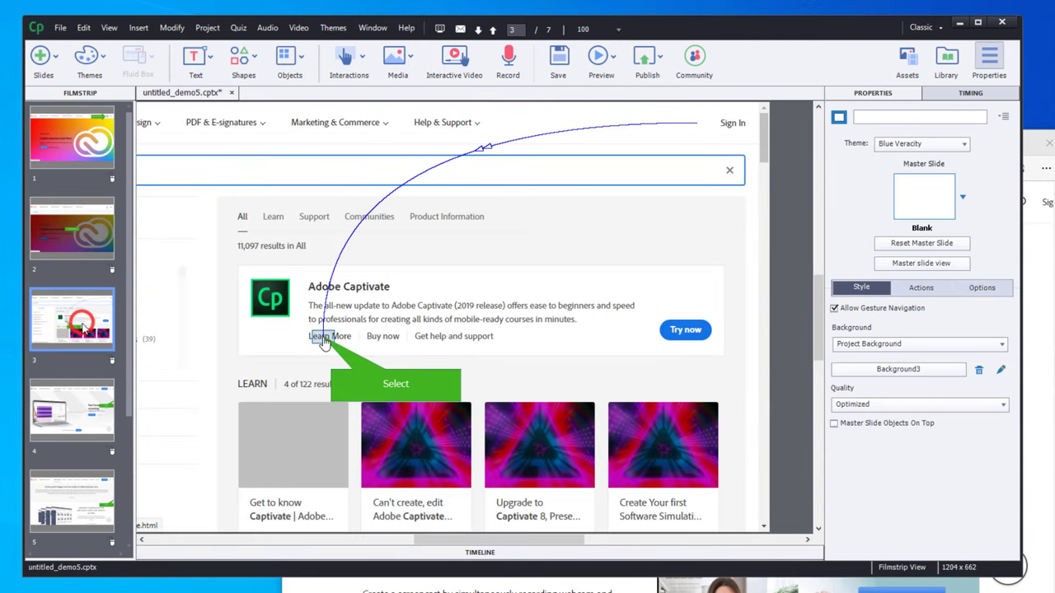
Open the replacement shape choices for the "Select" smart shape on slide 4
click(97, 427)
click(725, 281)
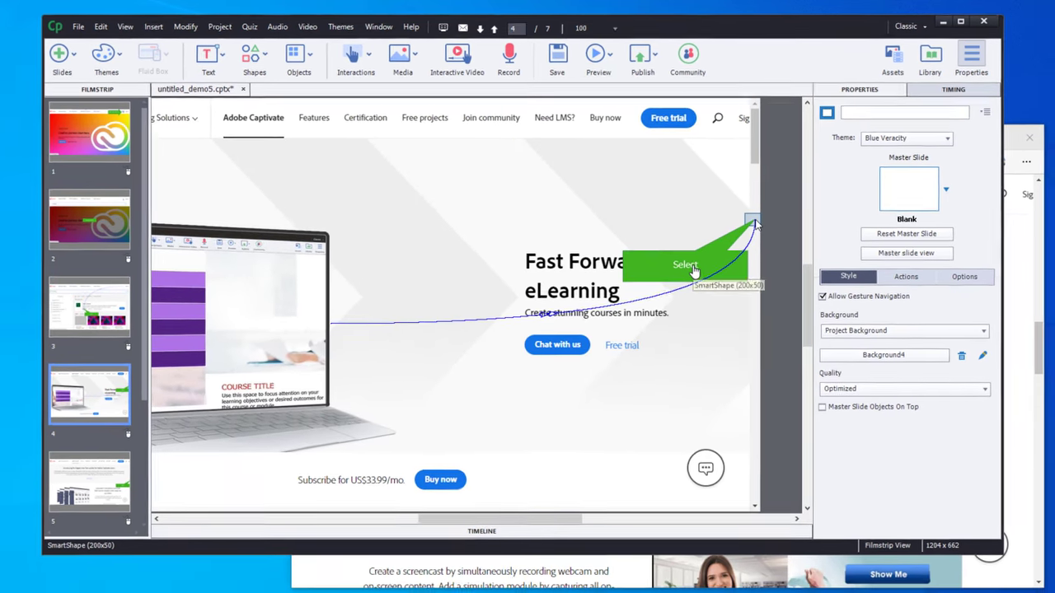
right_click(702, 282)
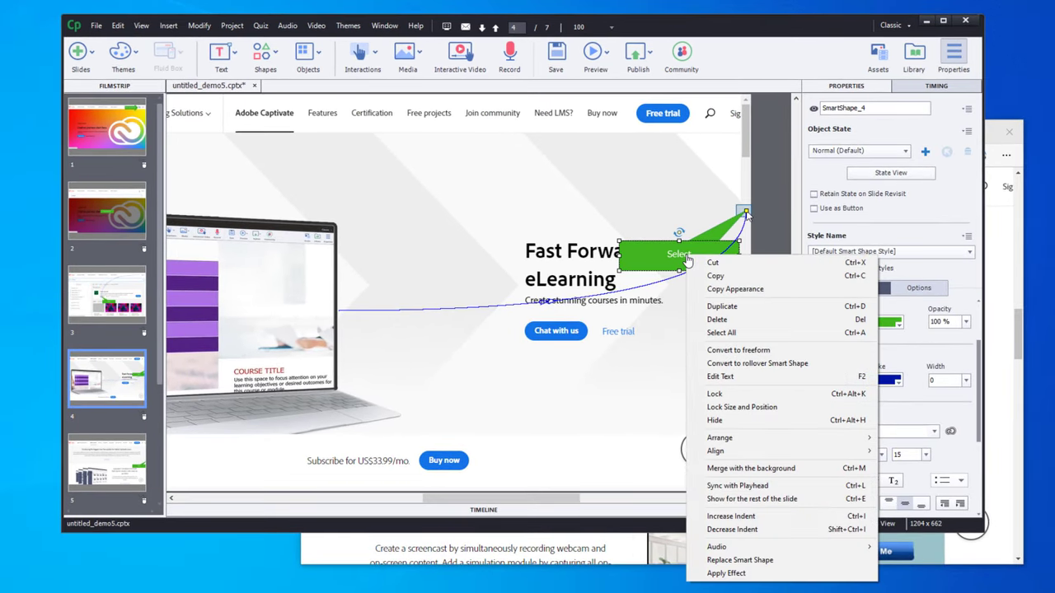
click(772, 560)
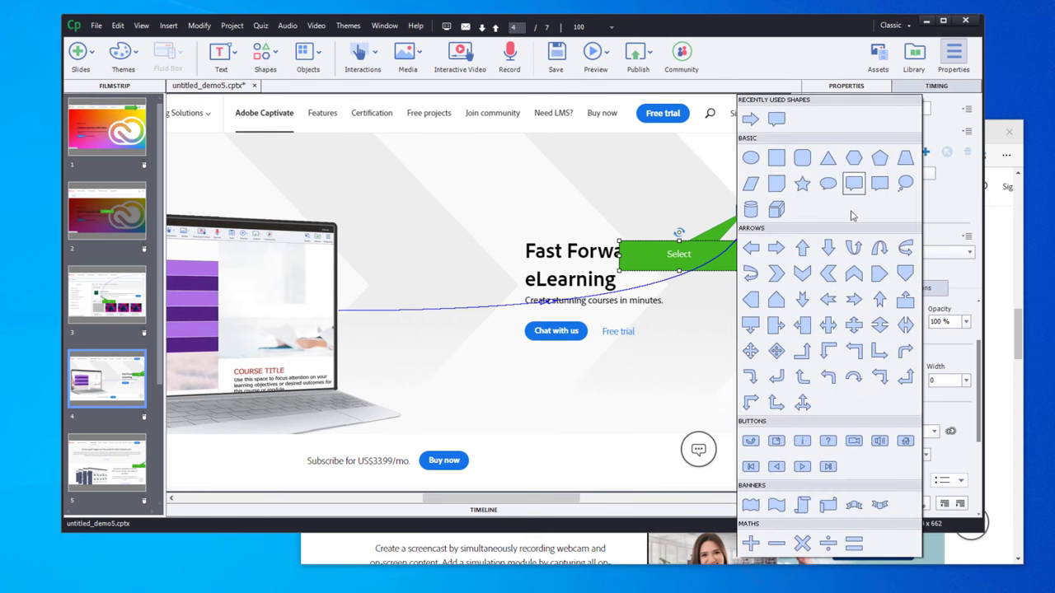